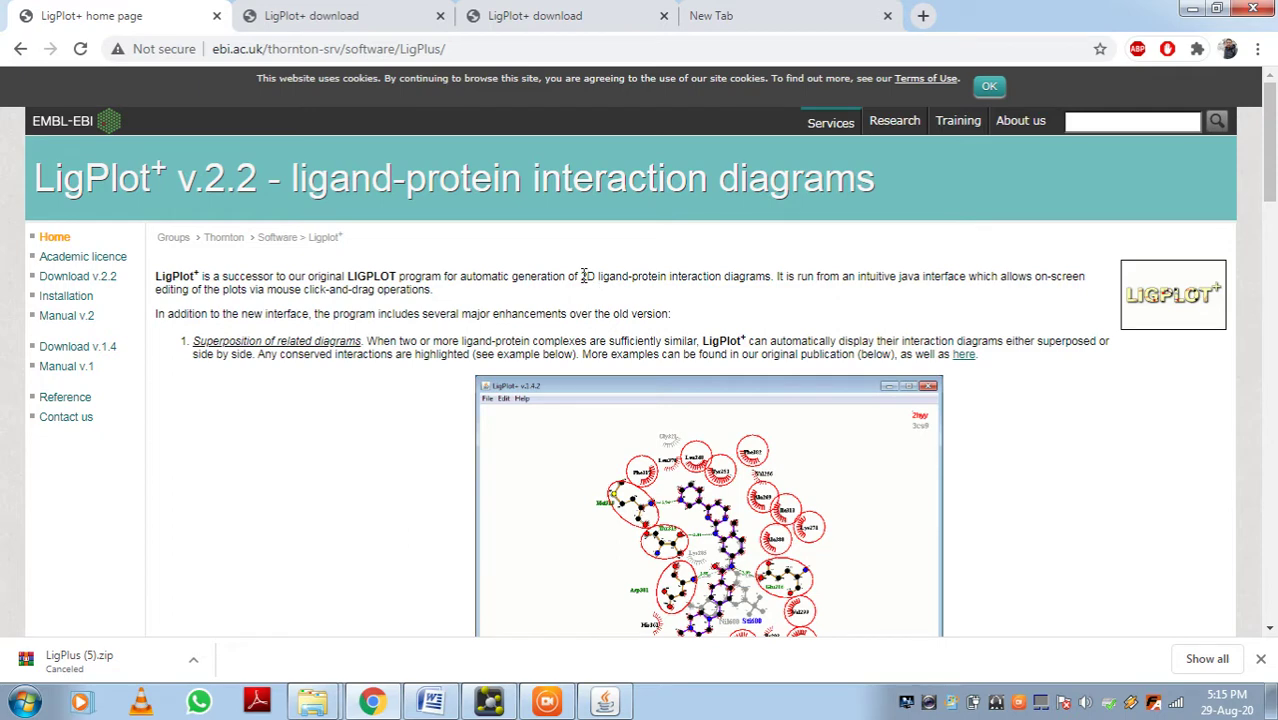
Highlight the phrase '2D ligand-protein interaction diagrams' on the LigPlot+ home page
drag(582, 276, 776, 276)
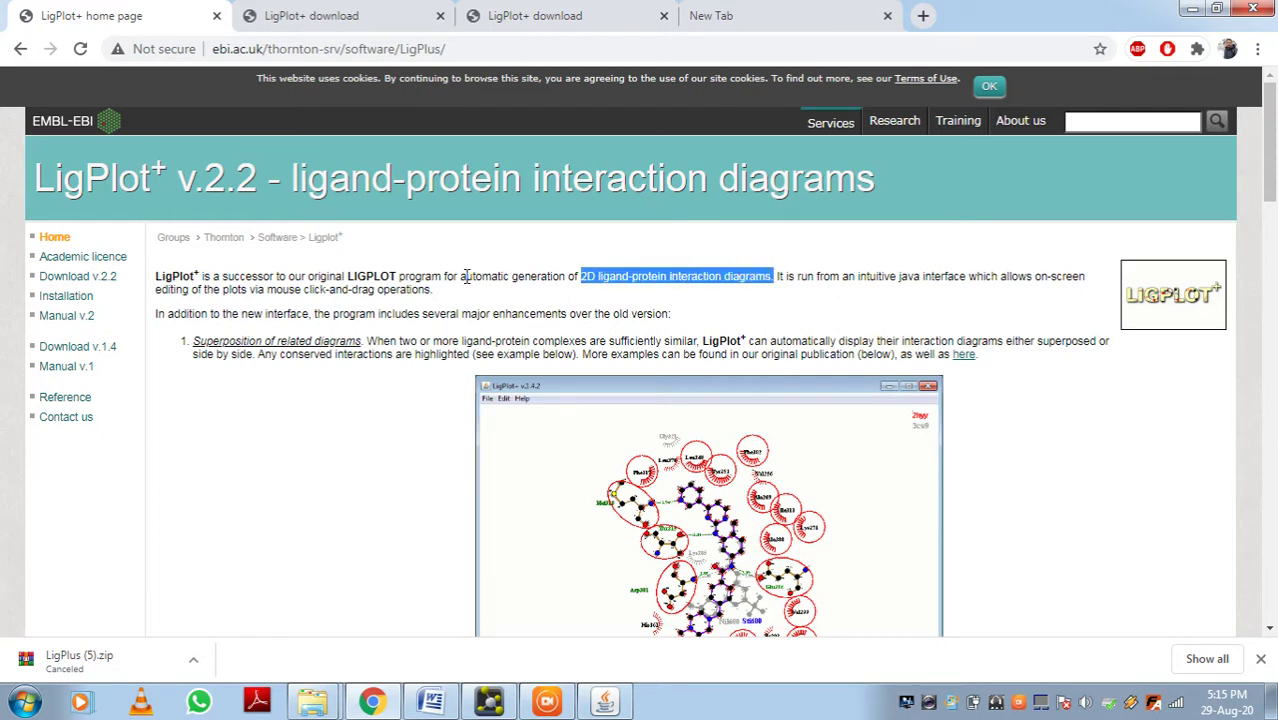
scroll(660, 520, down, 3)
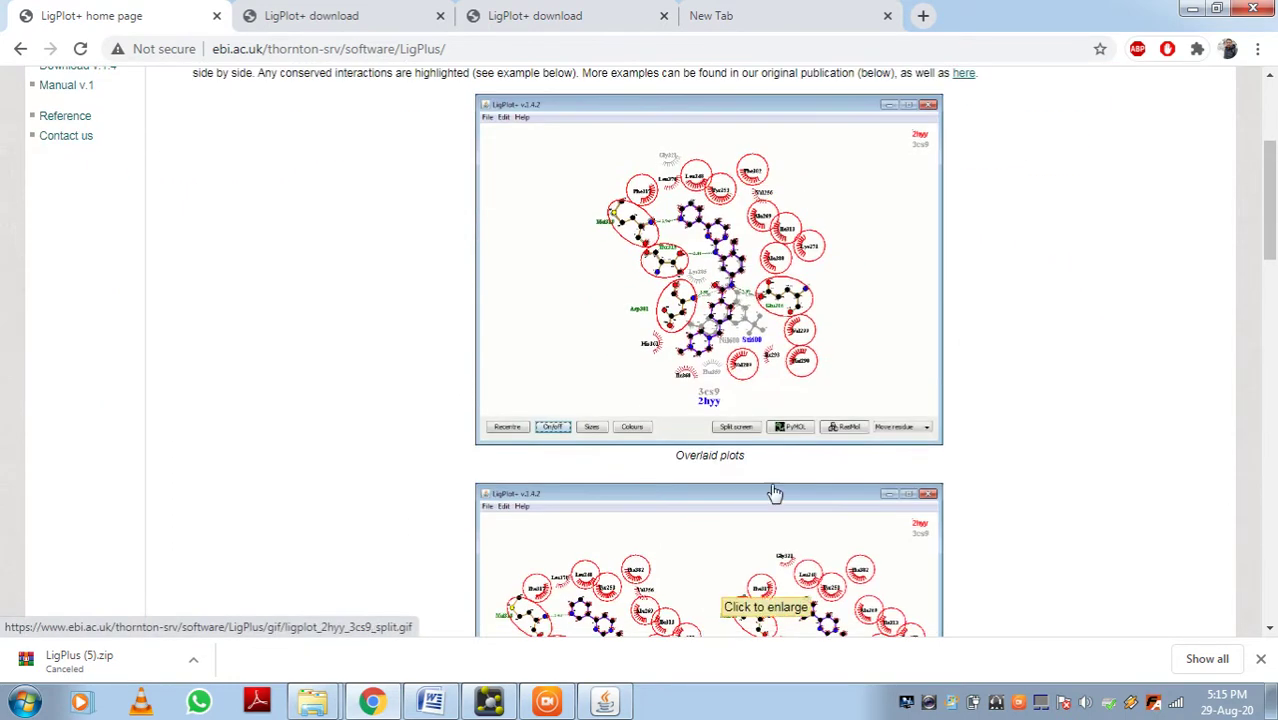
scroll(354, 368, up, 3)
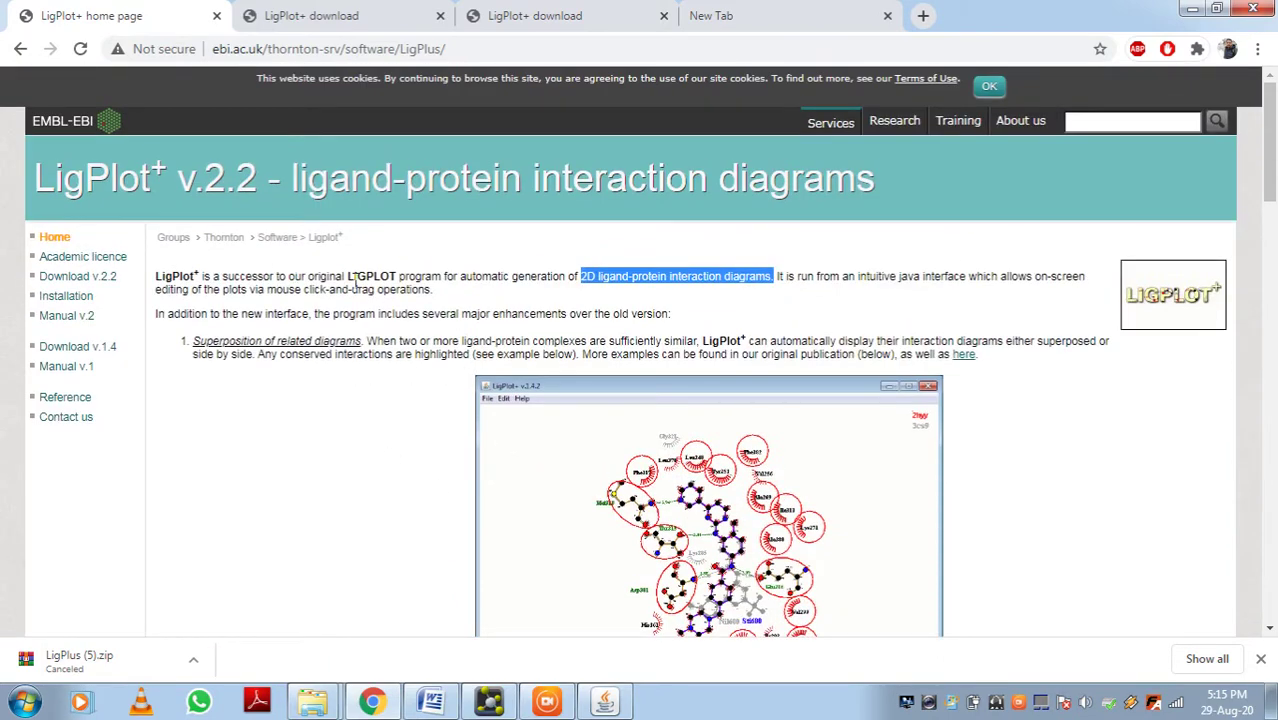
Go to the Academic licence page and scroll down to the 'Your details' form
click(92, 256)
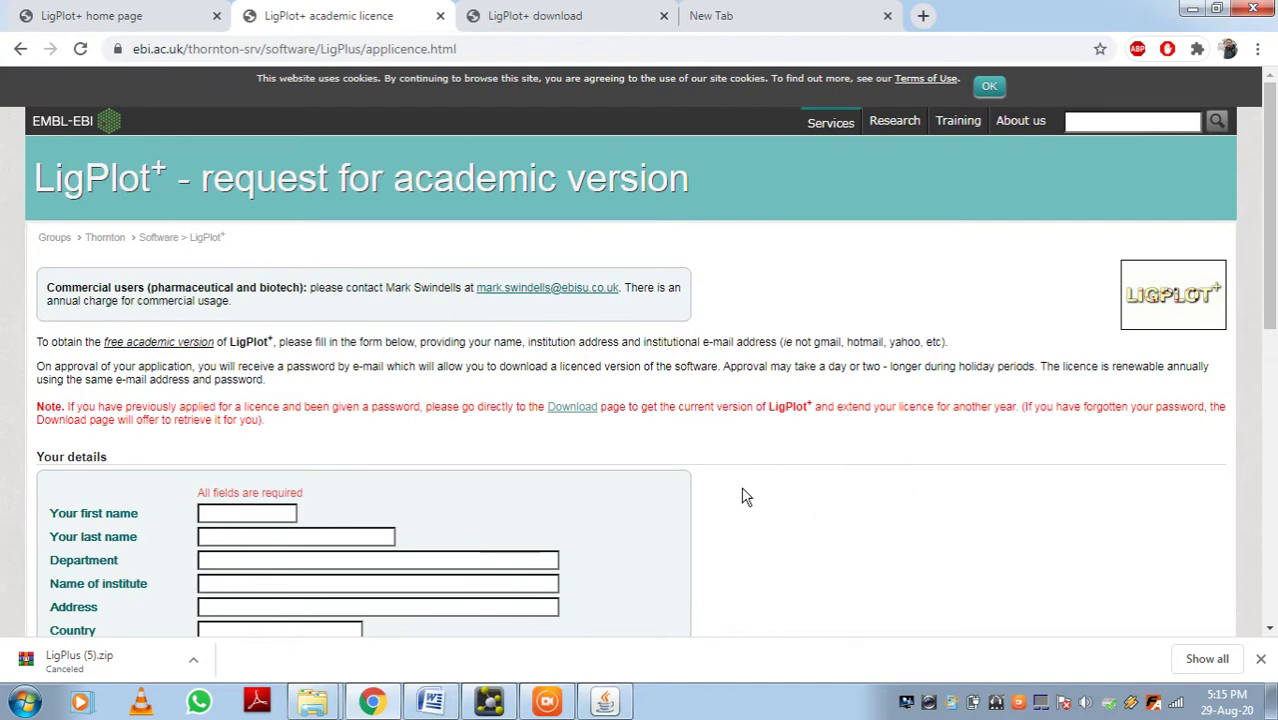
scroll(925, 483, down, 2)
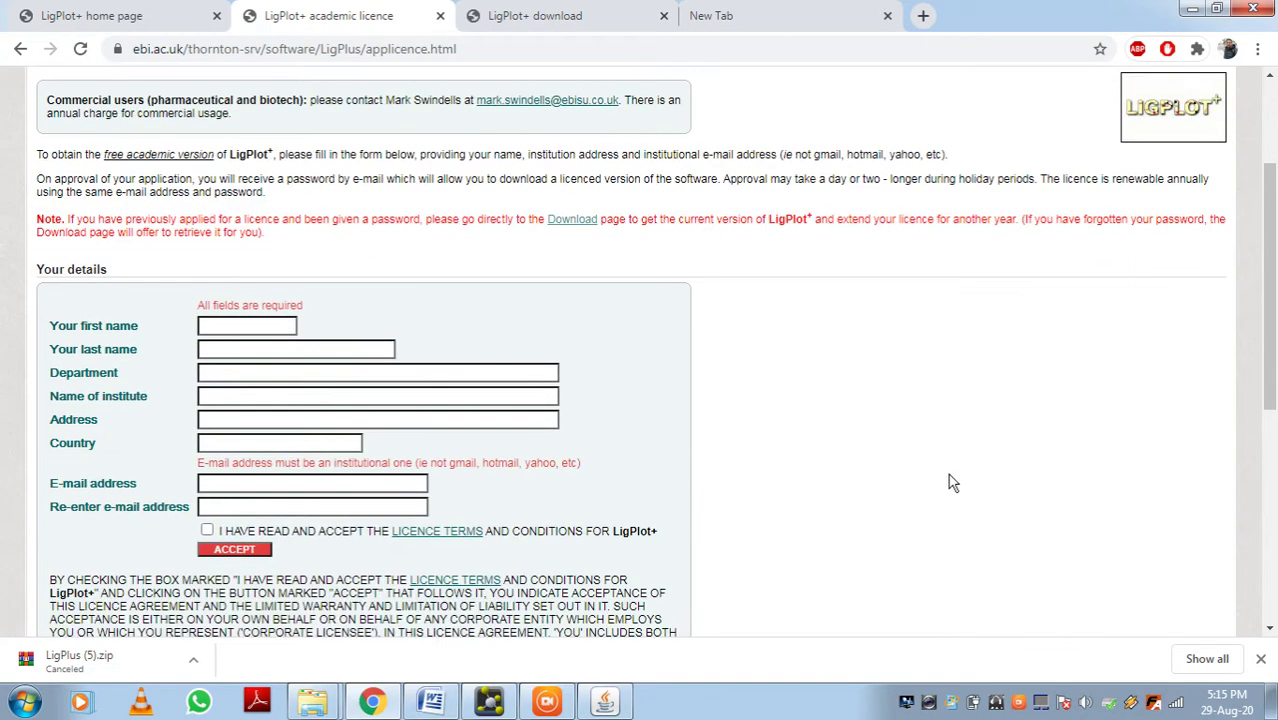
scroll(904, 462, up, 2)
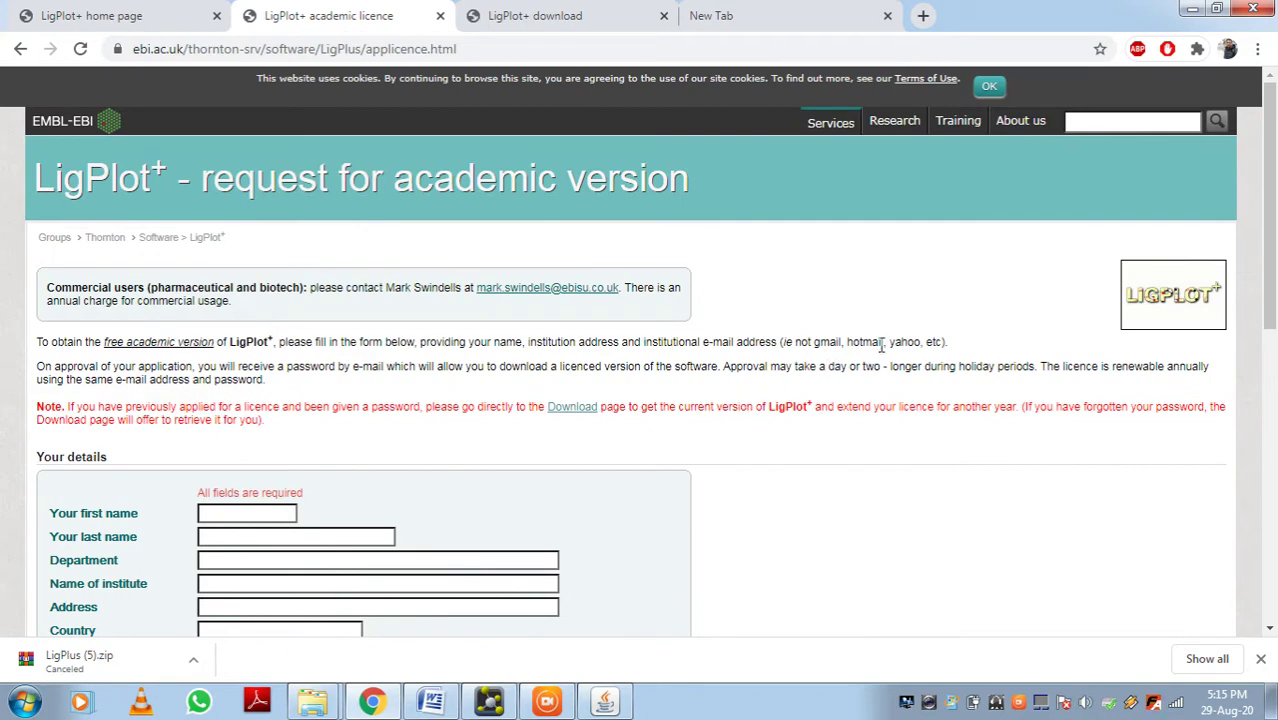
scroll(762, 522, down, 2)
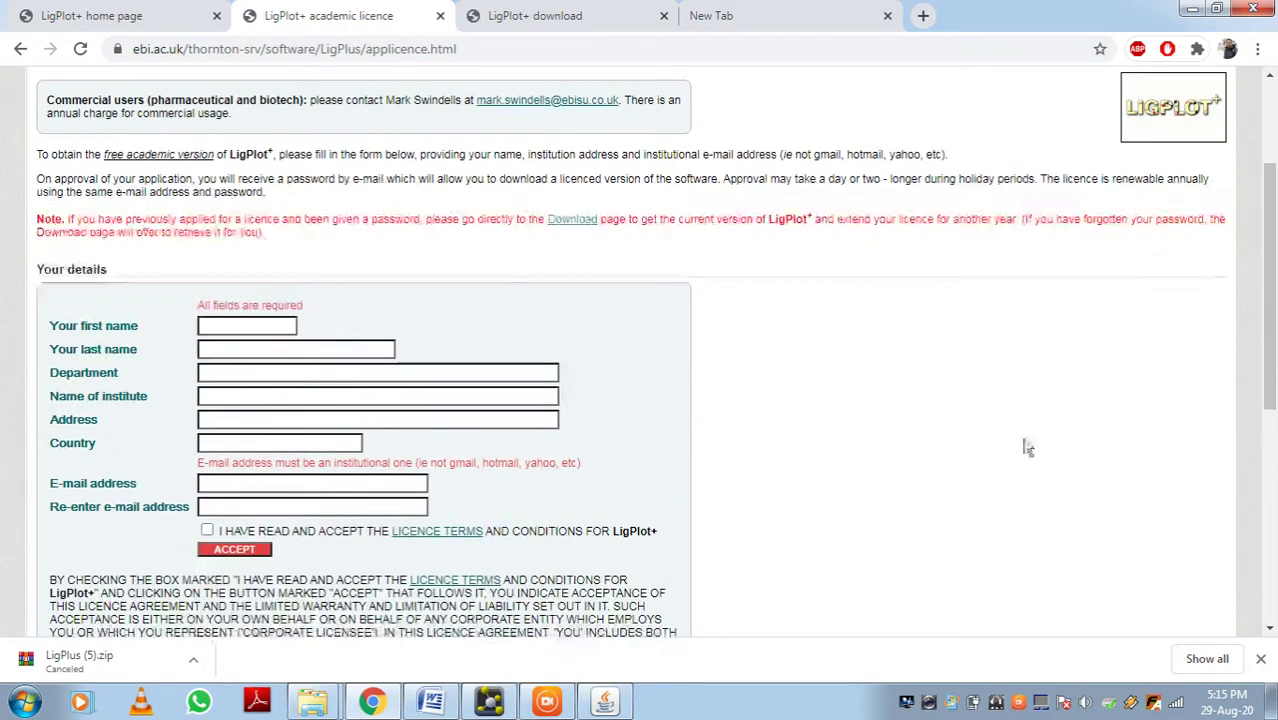
Autofill the applicant's first and last name and the Organic Chemistry Division ( RA) department
click(251, 325)
click(242, 362)
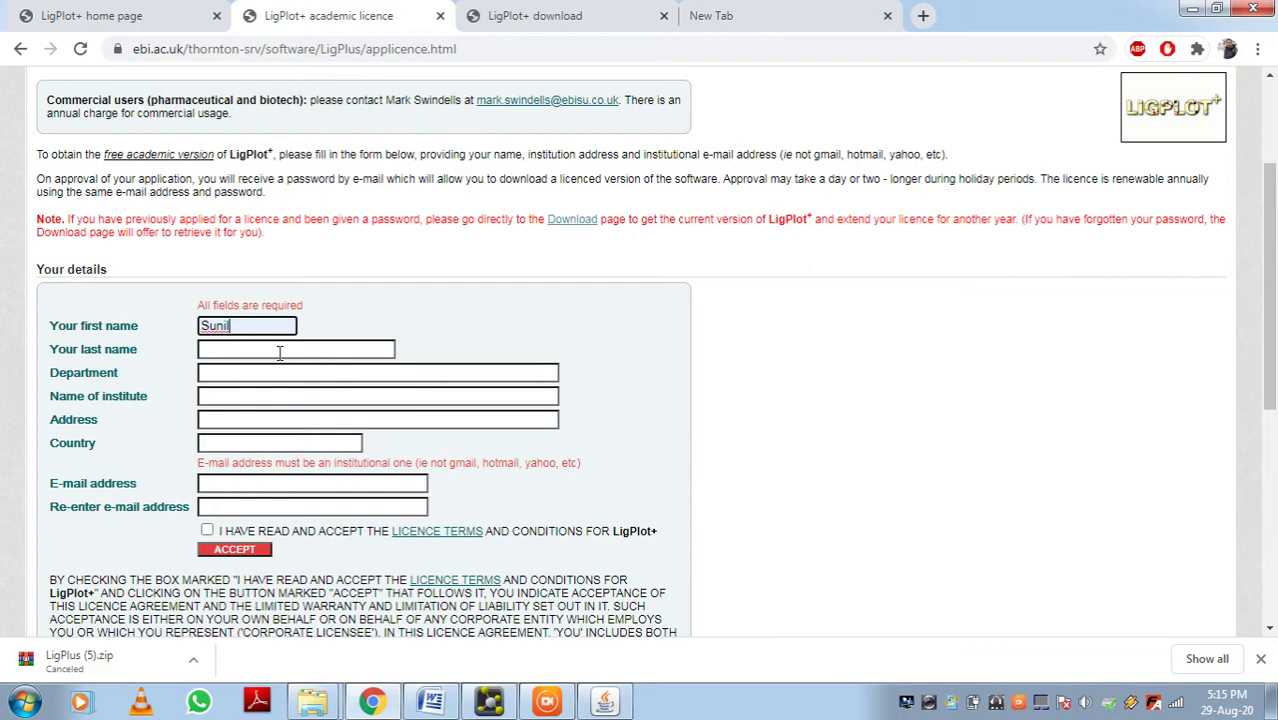
click(250, 349)
click(275, 390)
click(290, 374)
click(285, 419)
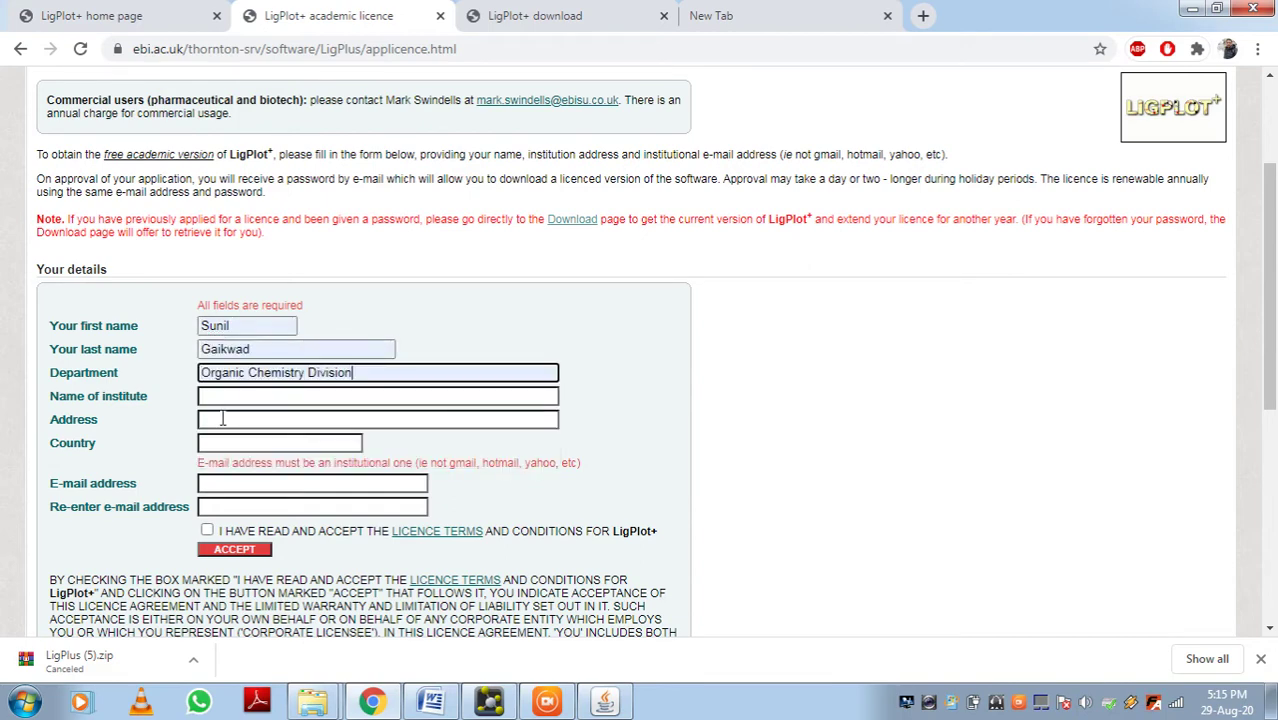
click(285, 395)
click(378, 374)
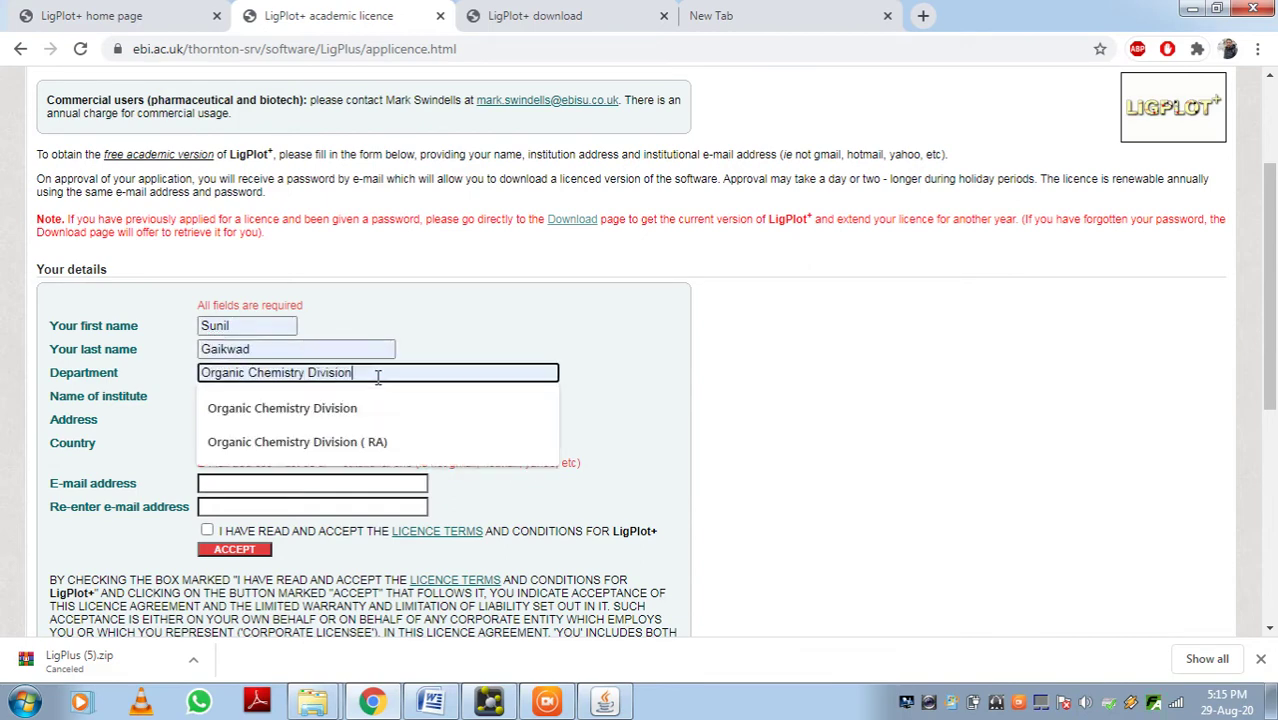
click(365, 441)
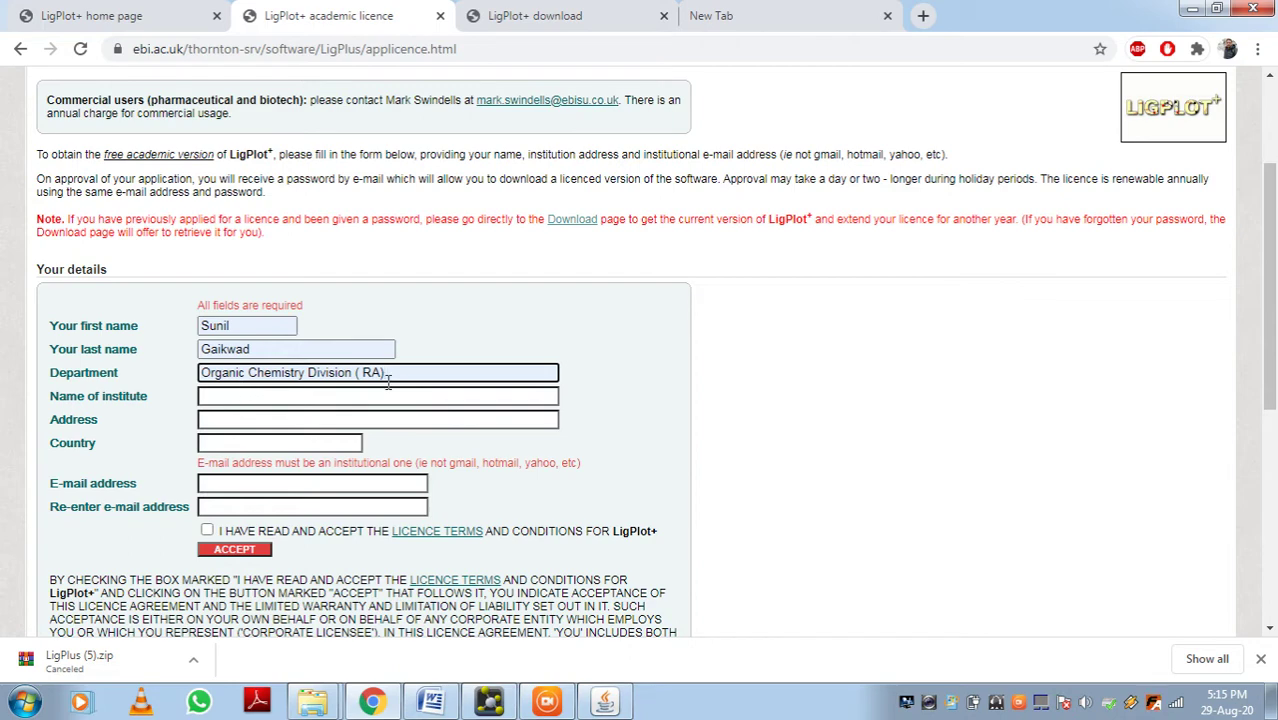
Fill in National Chemical Laboratory as institute, its saved address, and India as country
click(210, 396)
click(252, 433)
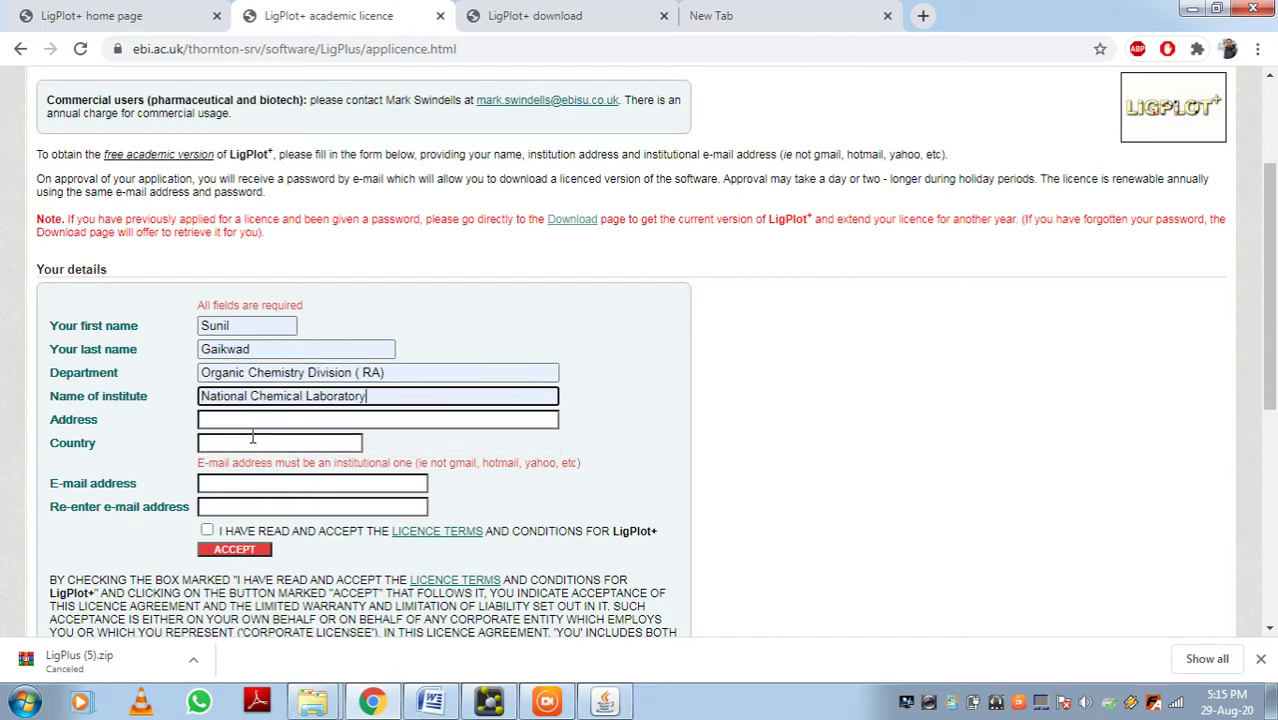
click(230, 419)
click(248, 454)
click(207, 443)
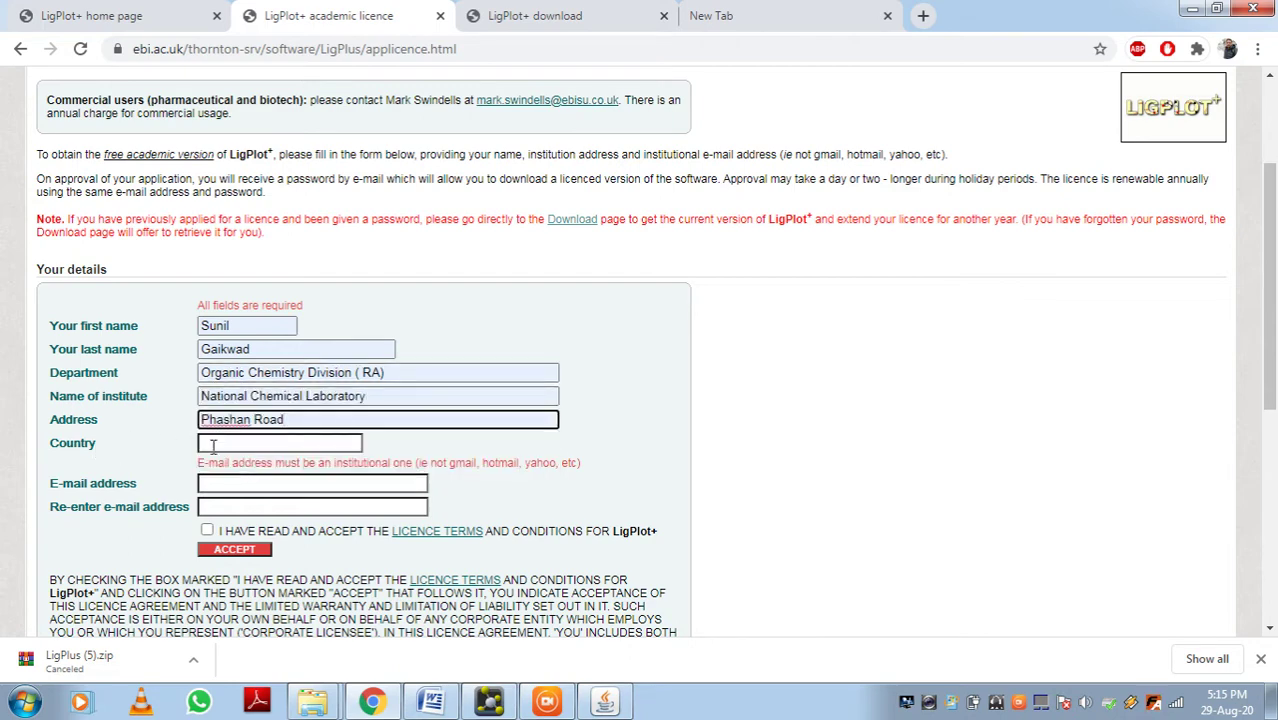
text(India)
click(222, 480)
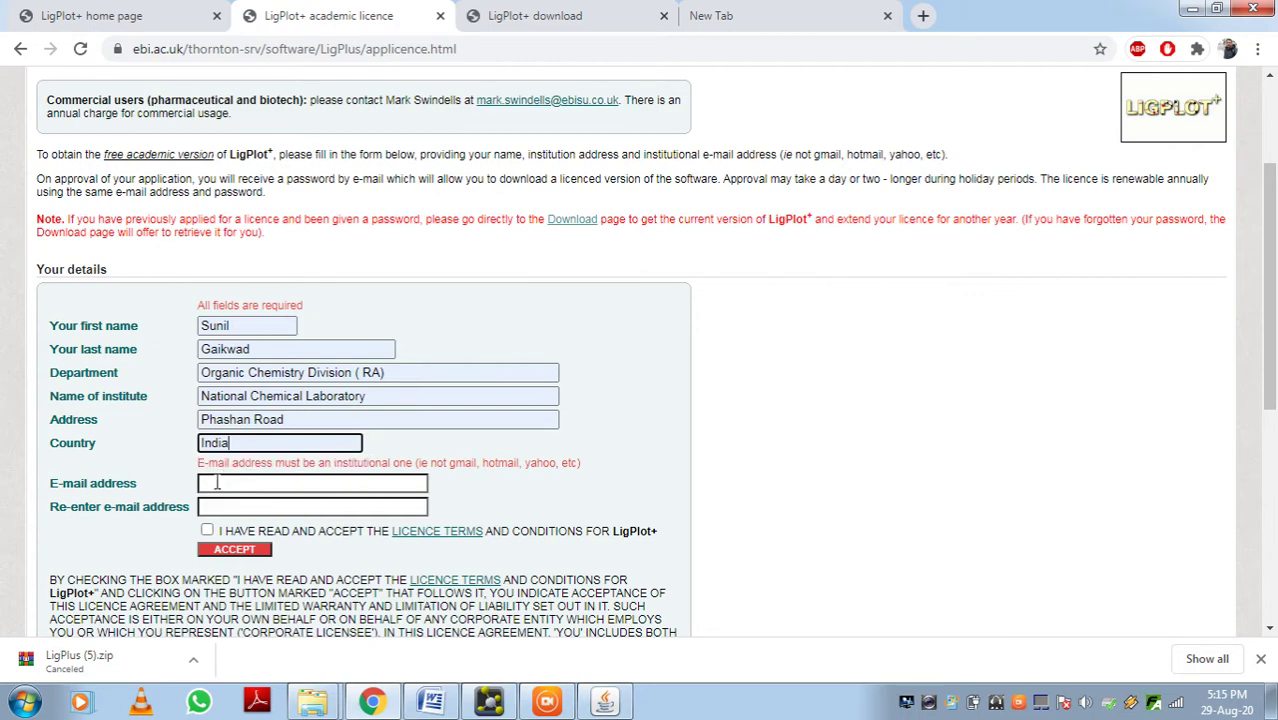
Enter the institutional e-mail twice, accept the licence terms, submit, and follow the Download link
click(216, 482)
click(284, 501)
click(246, 509)
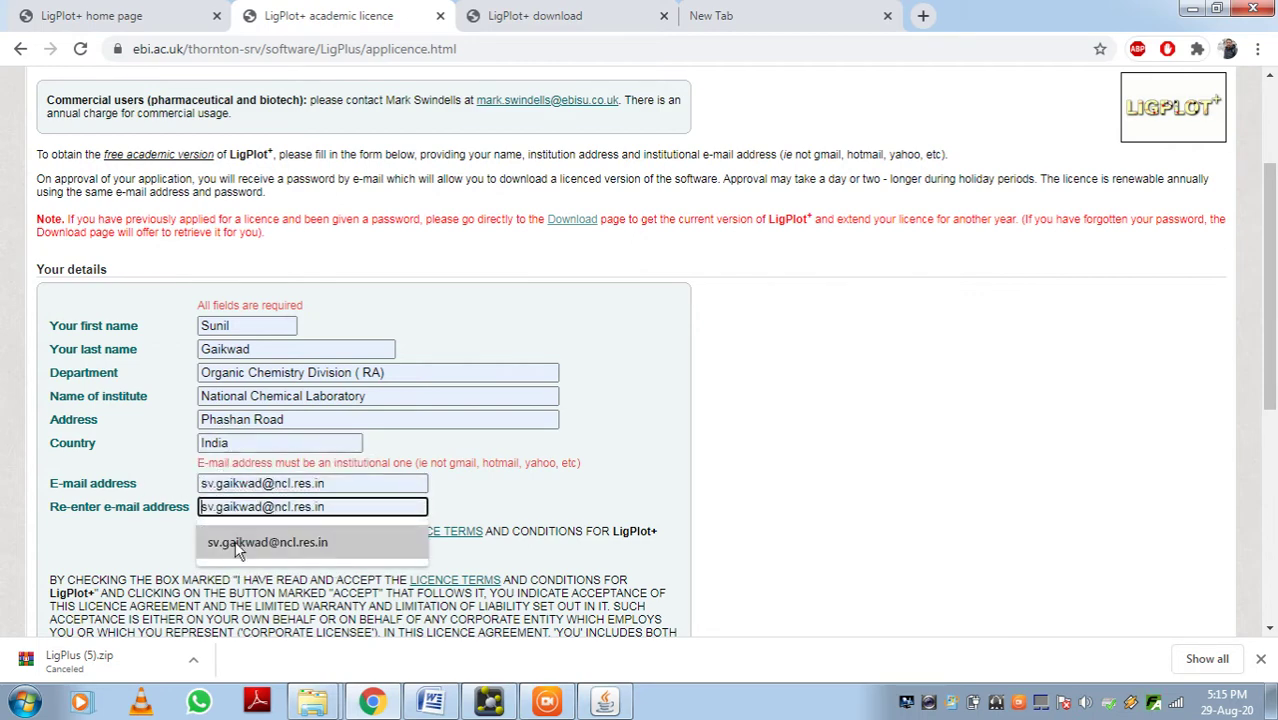
click(240, 541)
click(207, 530)
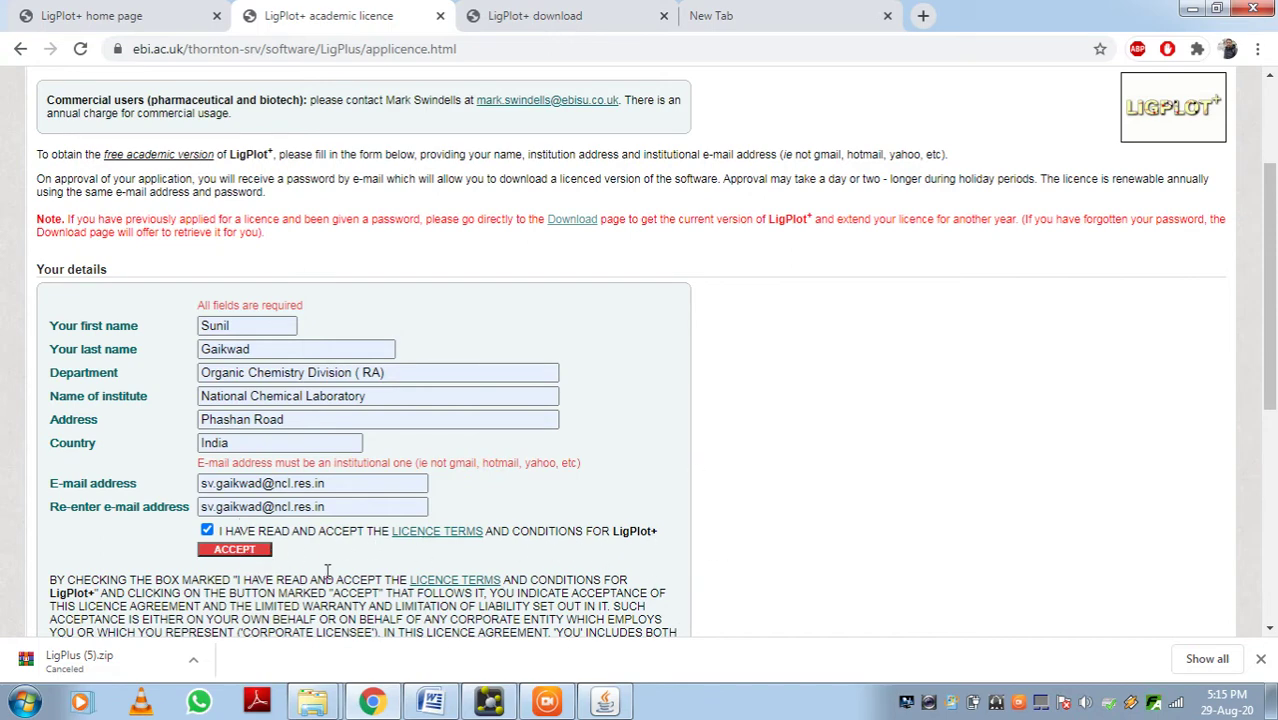
click(236, 552)
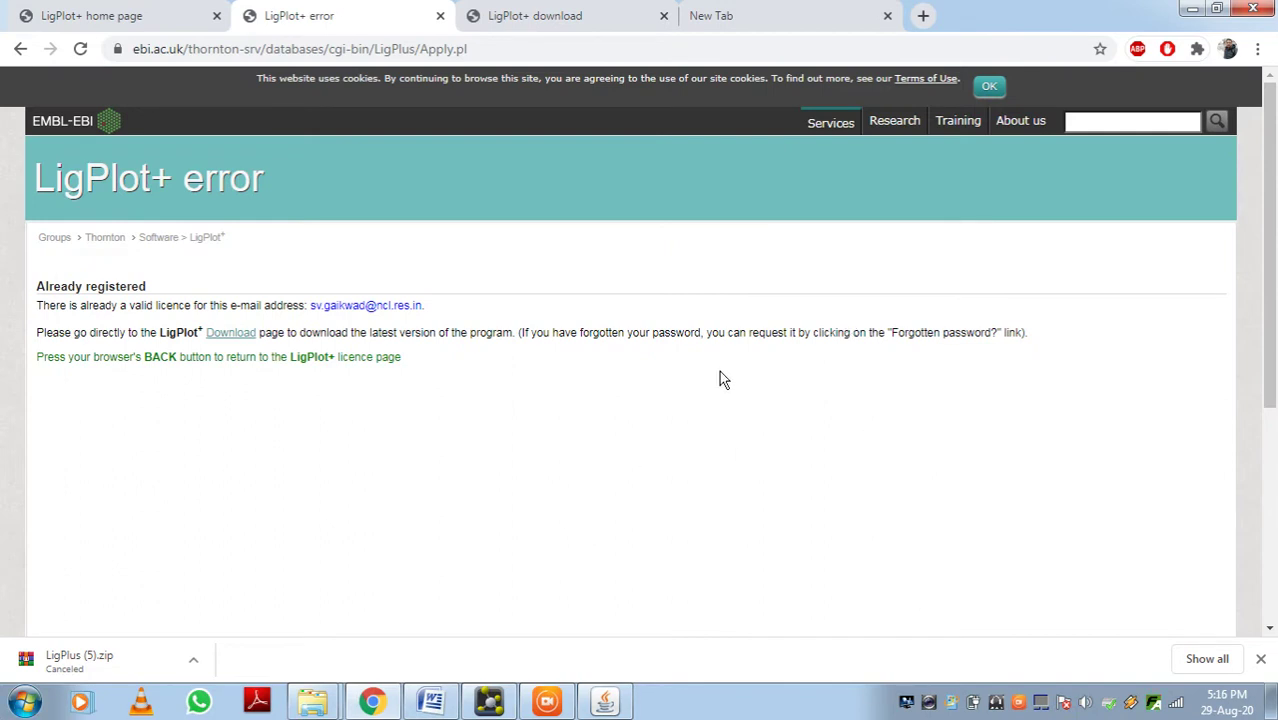
click(230, 334)
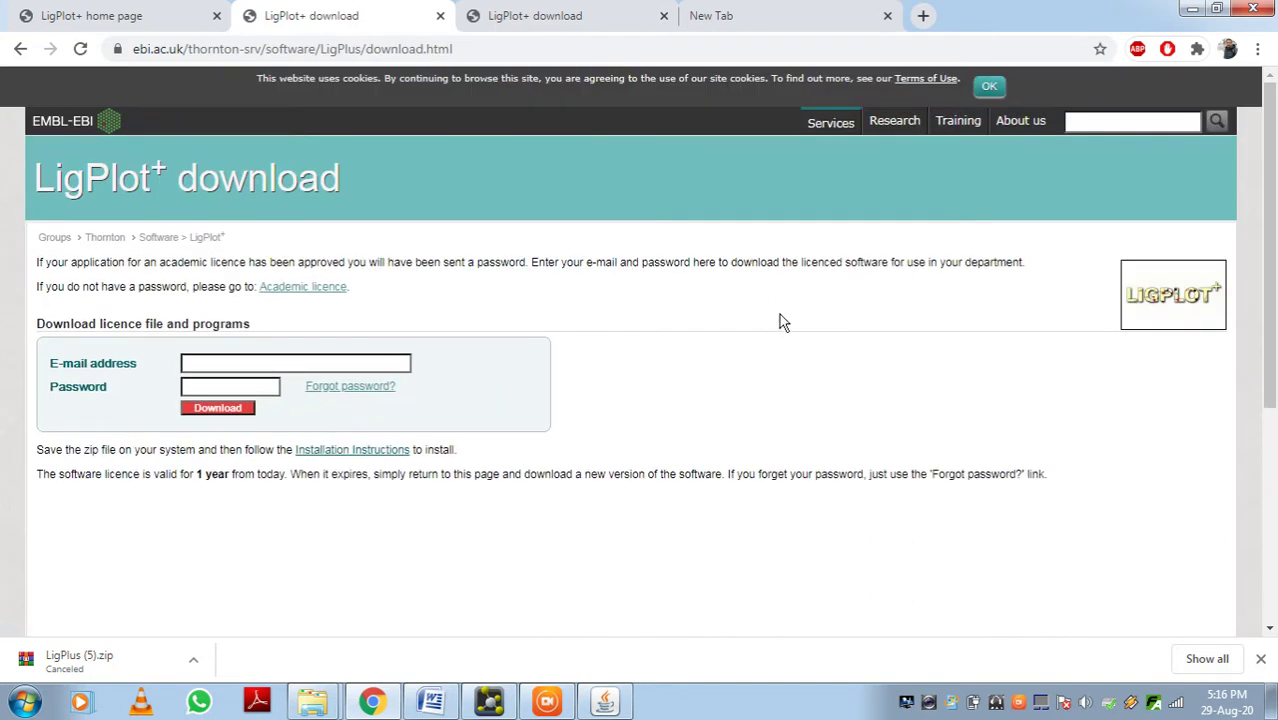
Autofill the registered e-mail and password, download LigPlus (5).zip, then cancel it
click(271, 362)
click(250, 397)
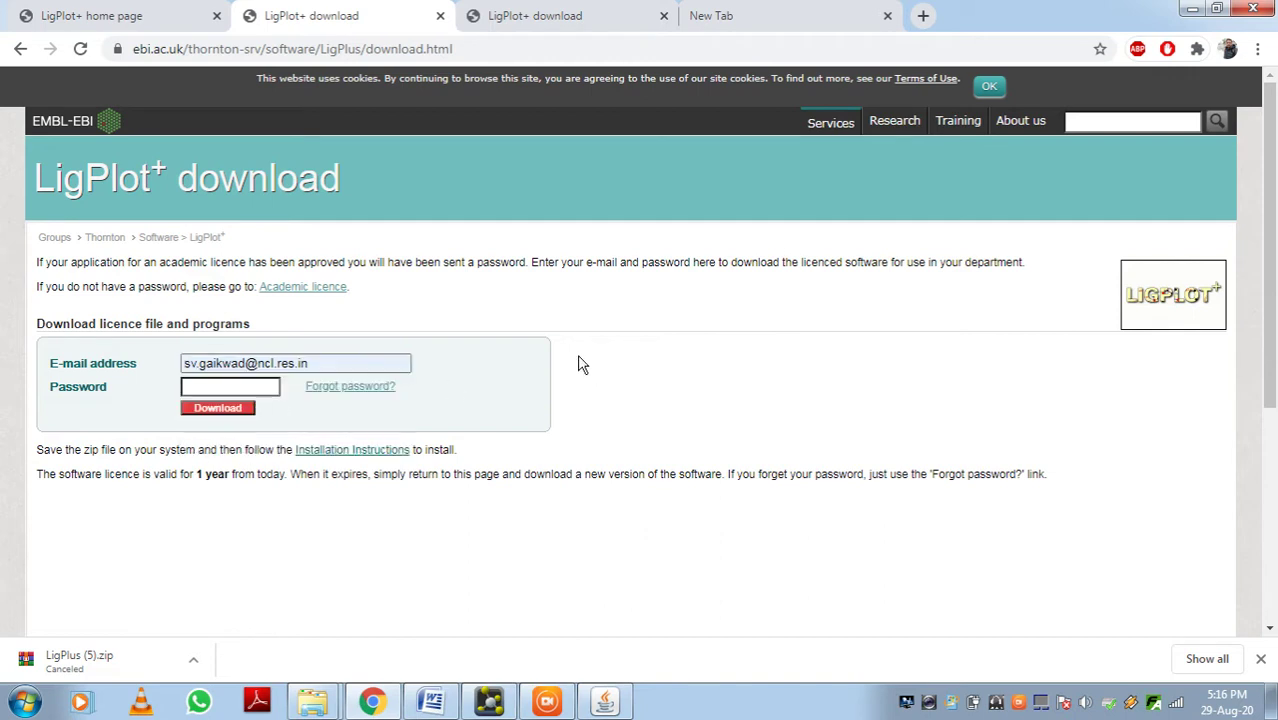
click(230, 387)
click(271, 428)
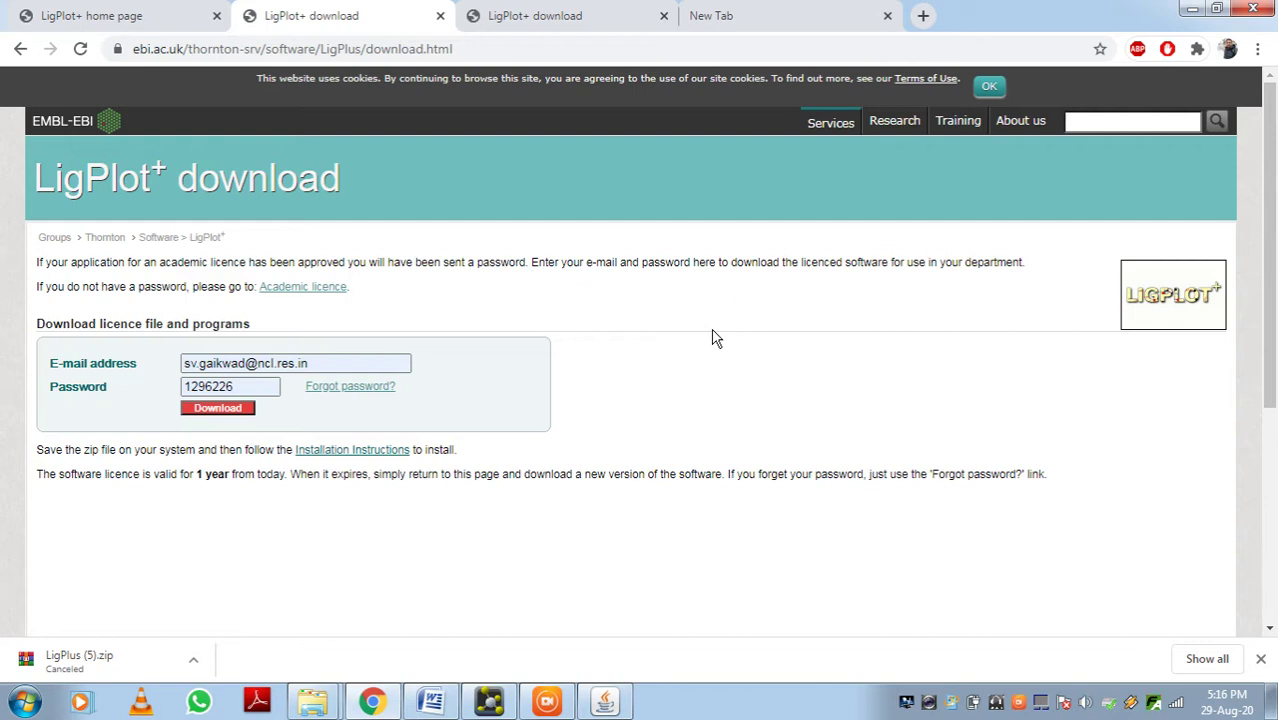
click(218, 411)
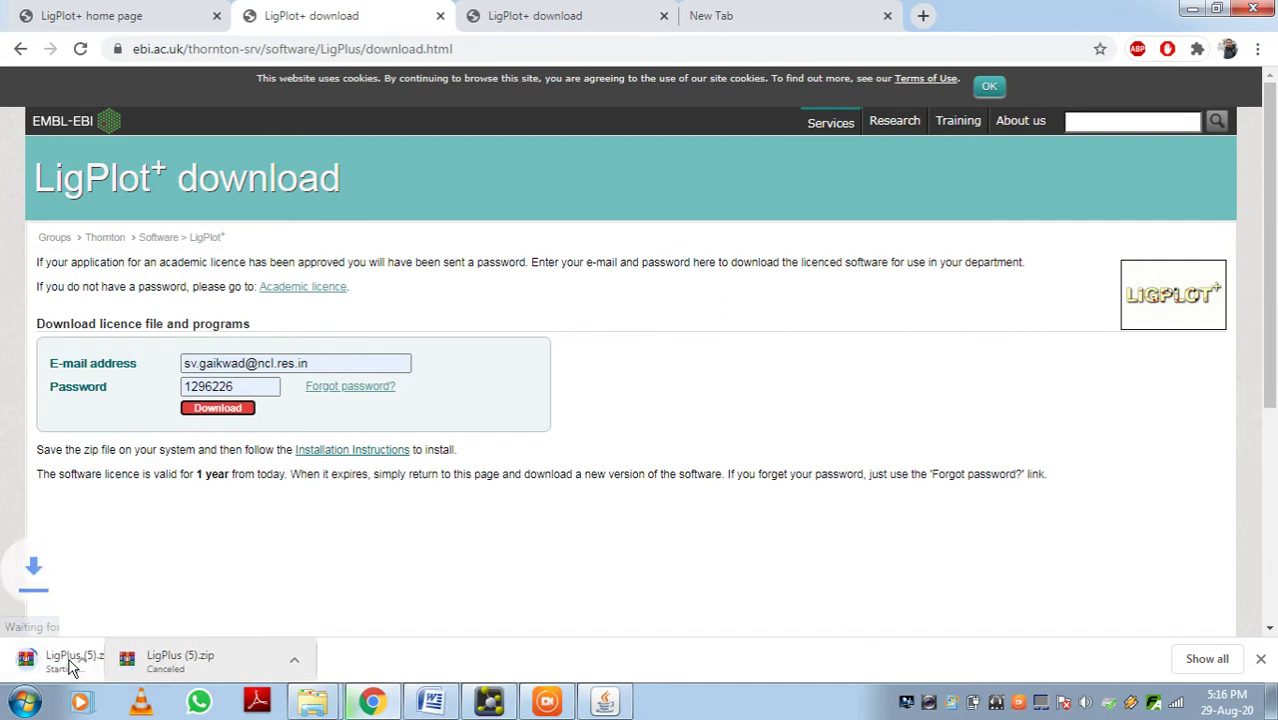
click(192, 660)
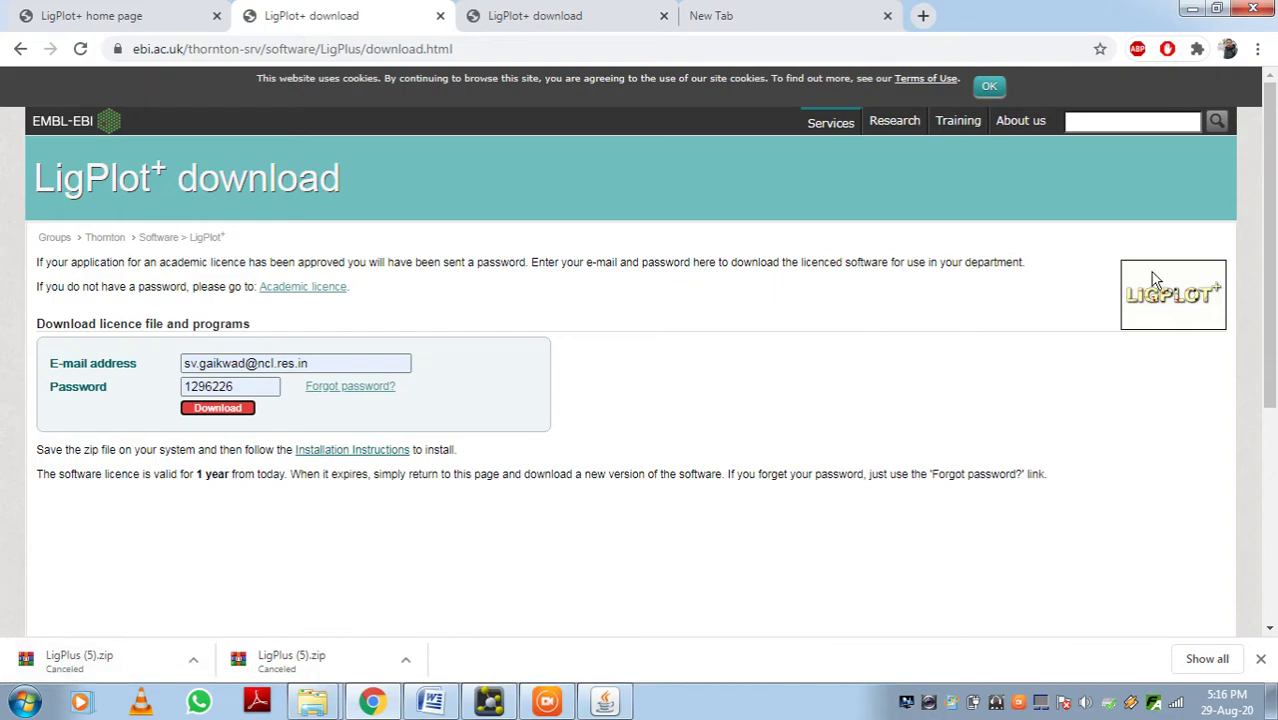
Minimise Chrome and open the LigPlus (2).zip archive from the desktop in WinRAR
click(1192, 10)
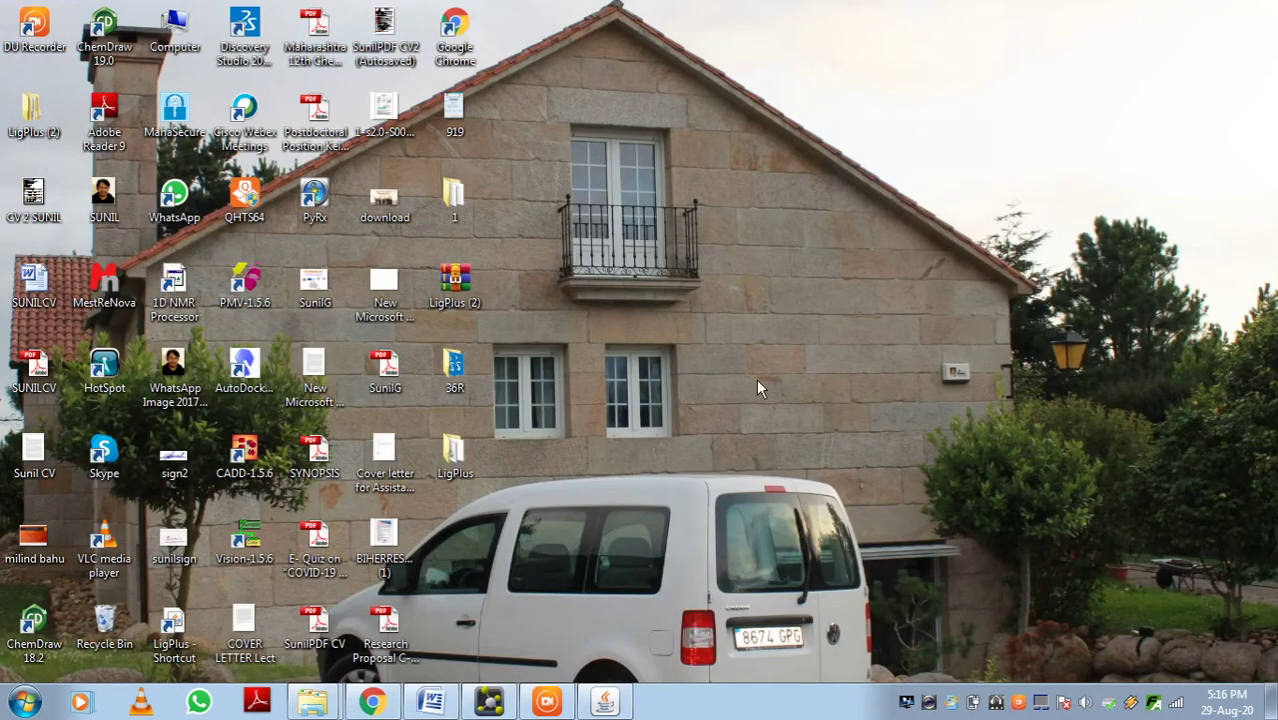
click(455, 285)
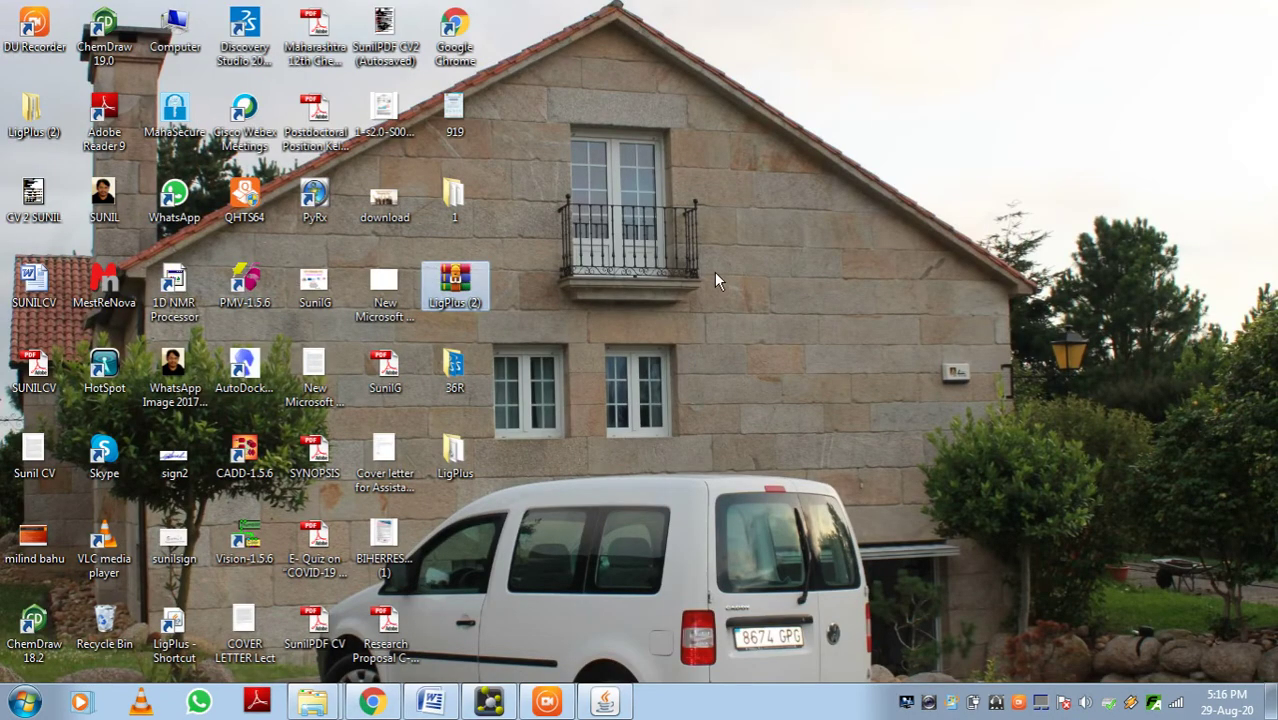
double_click(458, 285)
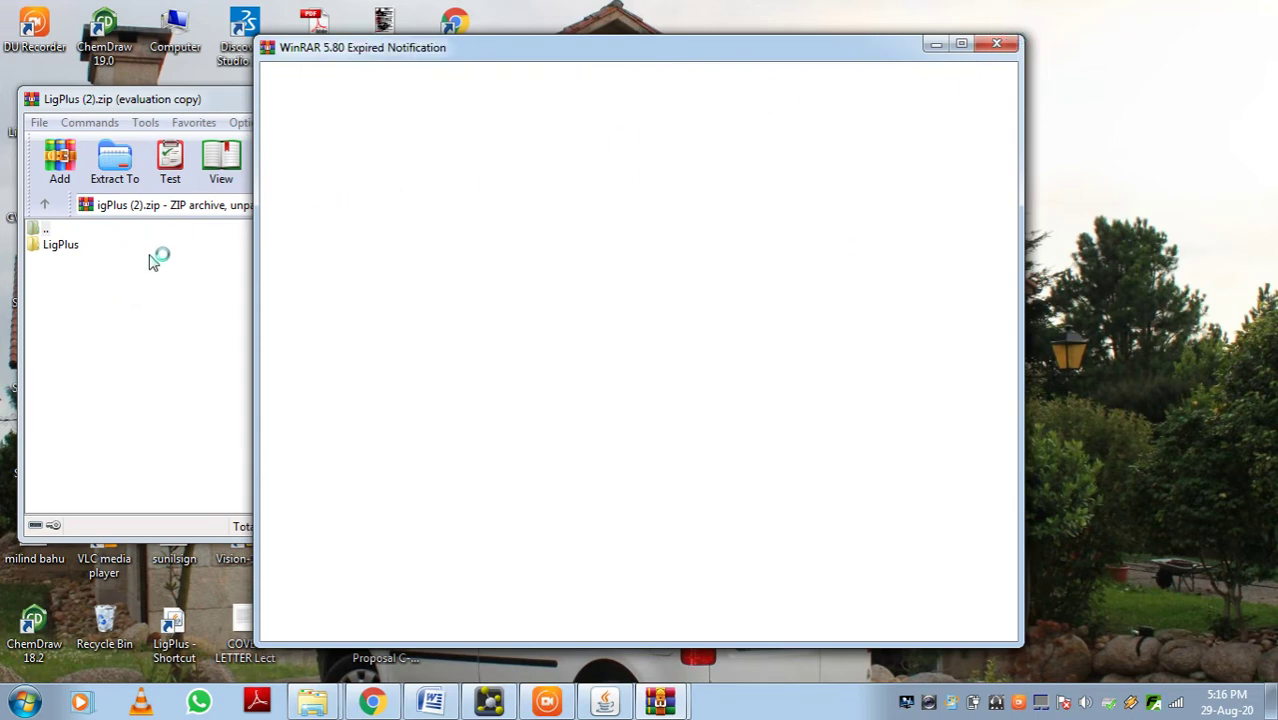
Dismiss the WinRAR expiry notice and extract the archive to the Desktop
click(122, 158)
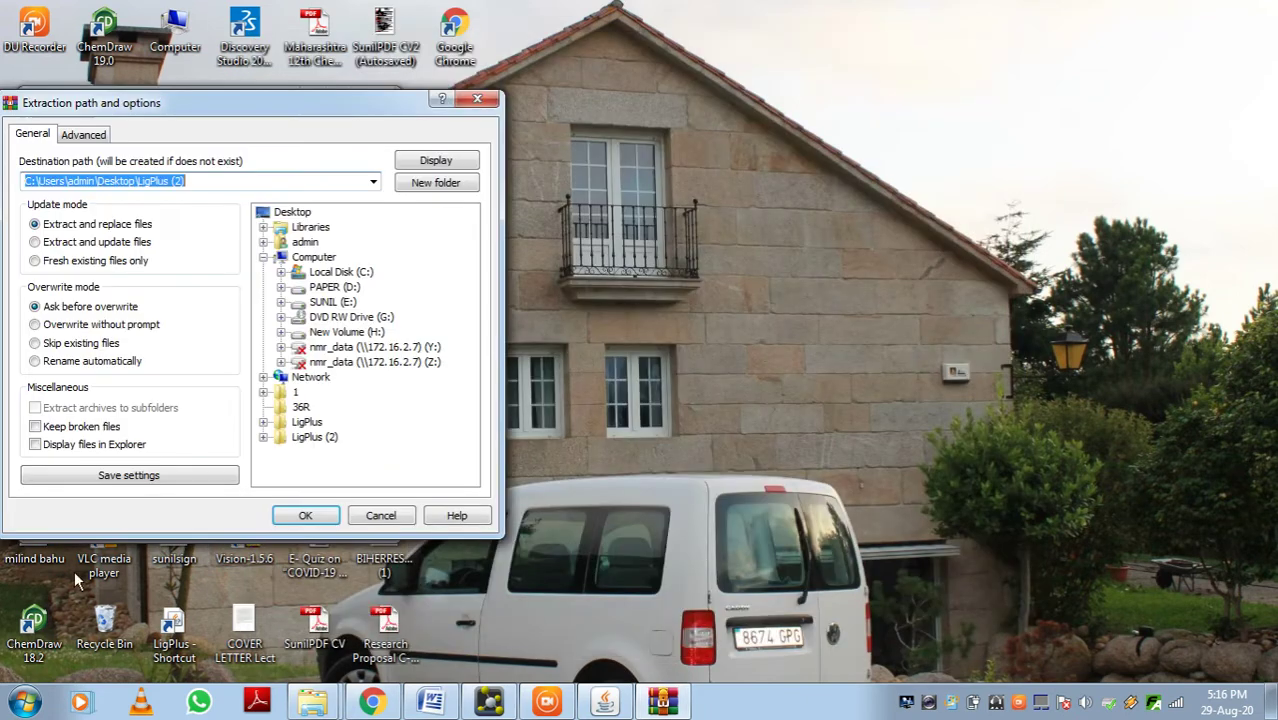
click(294, 214)
click(305, 515)
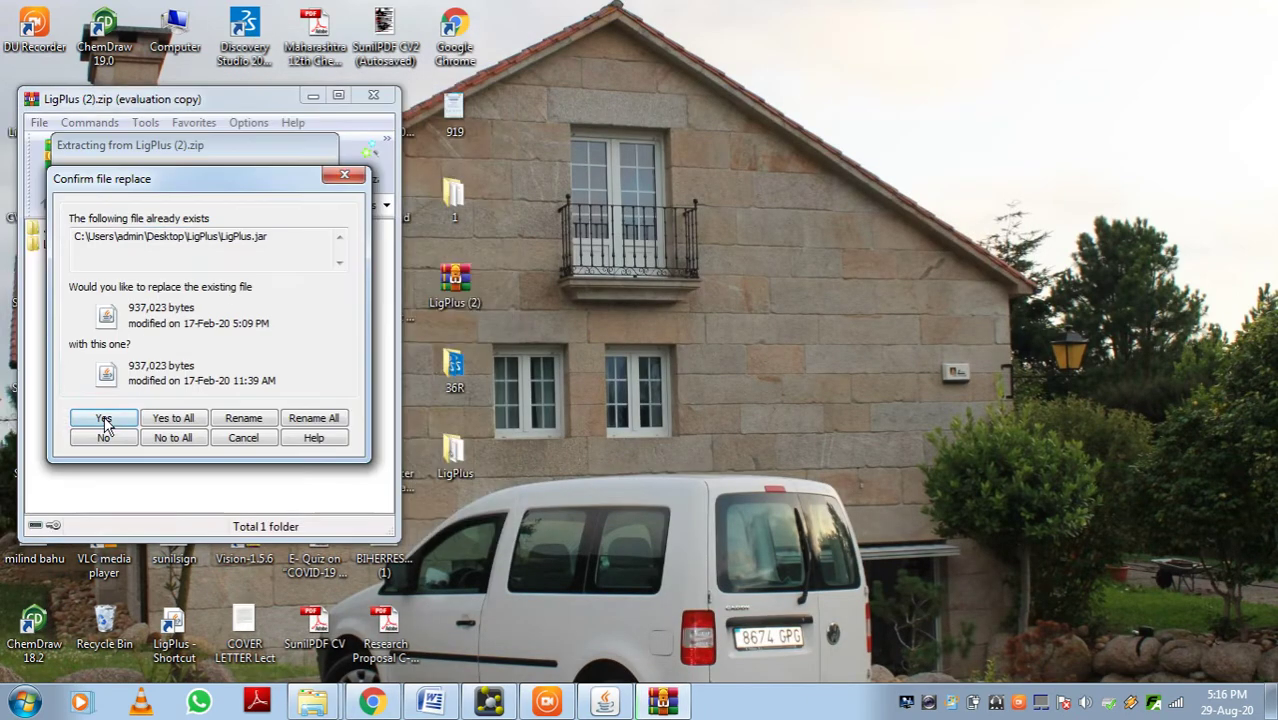
Replace all existing files, including LigPlus.jar, then close WinRAR and bring back PyMOL
click(104, 419)
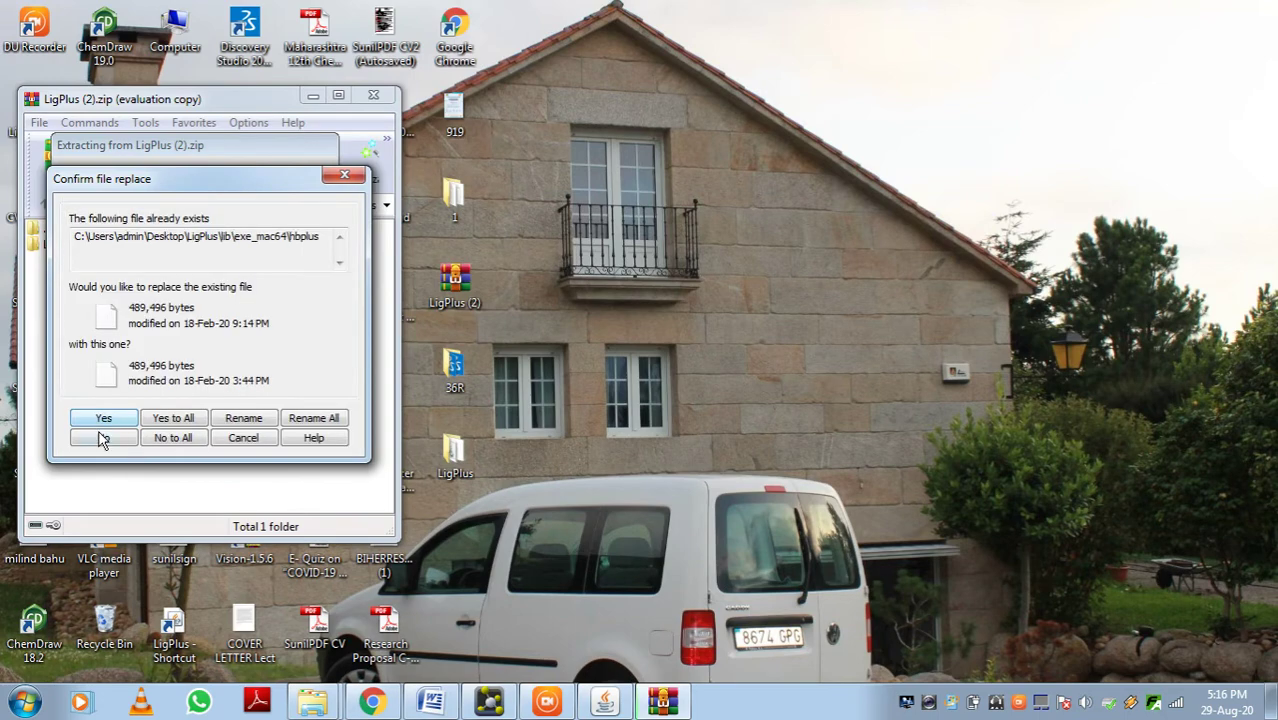
click(104, 420)
click(104, 420)
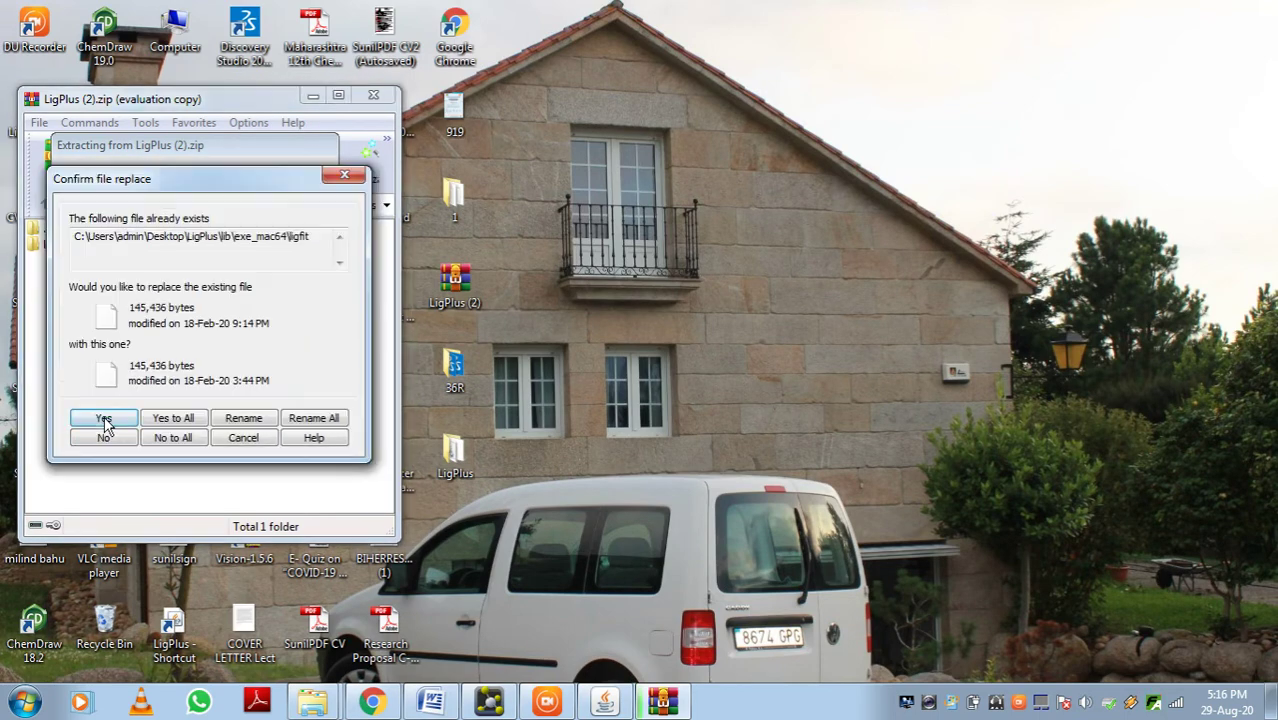
click(104, 420)
click(105, 421)
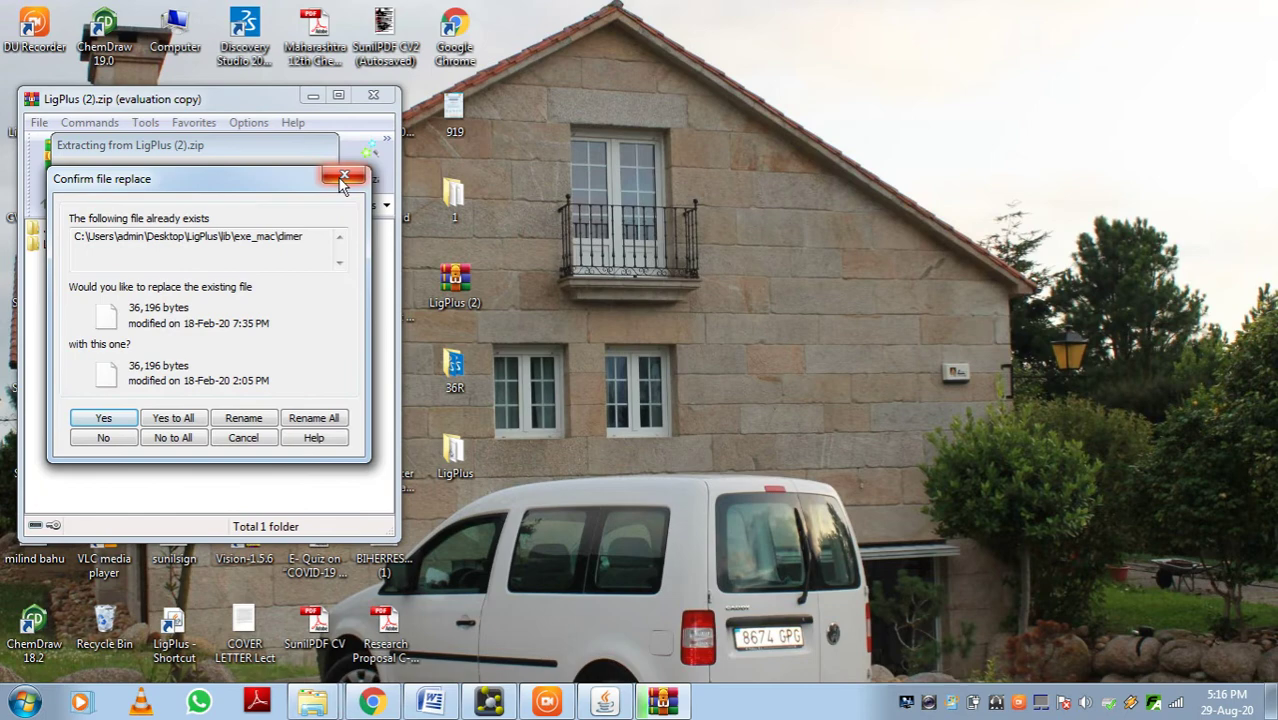
click(344, 176)
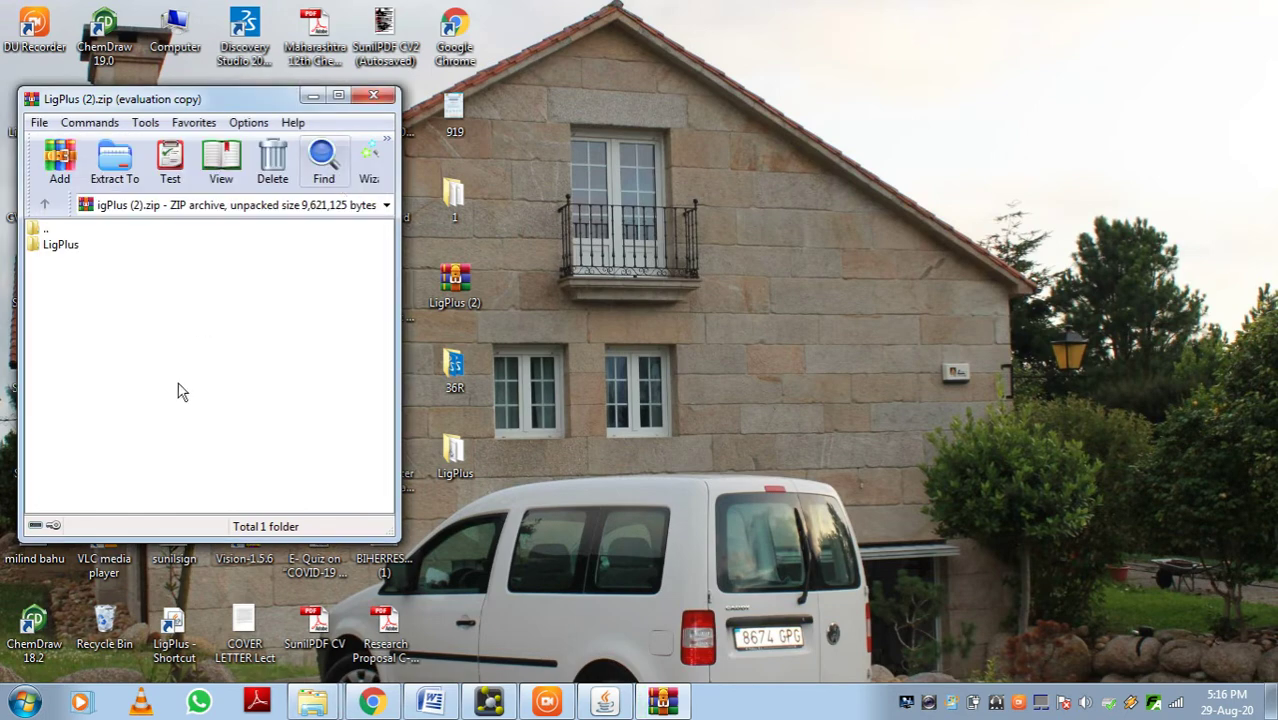
click(373, 95)
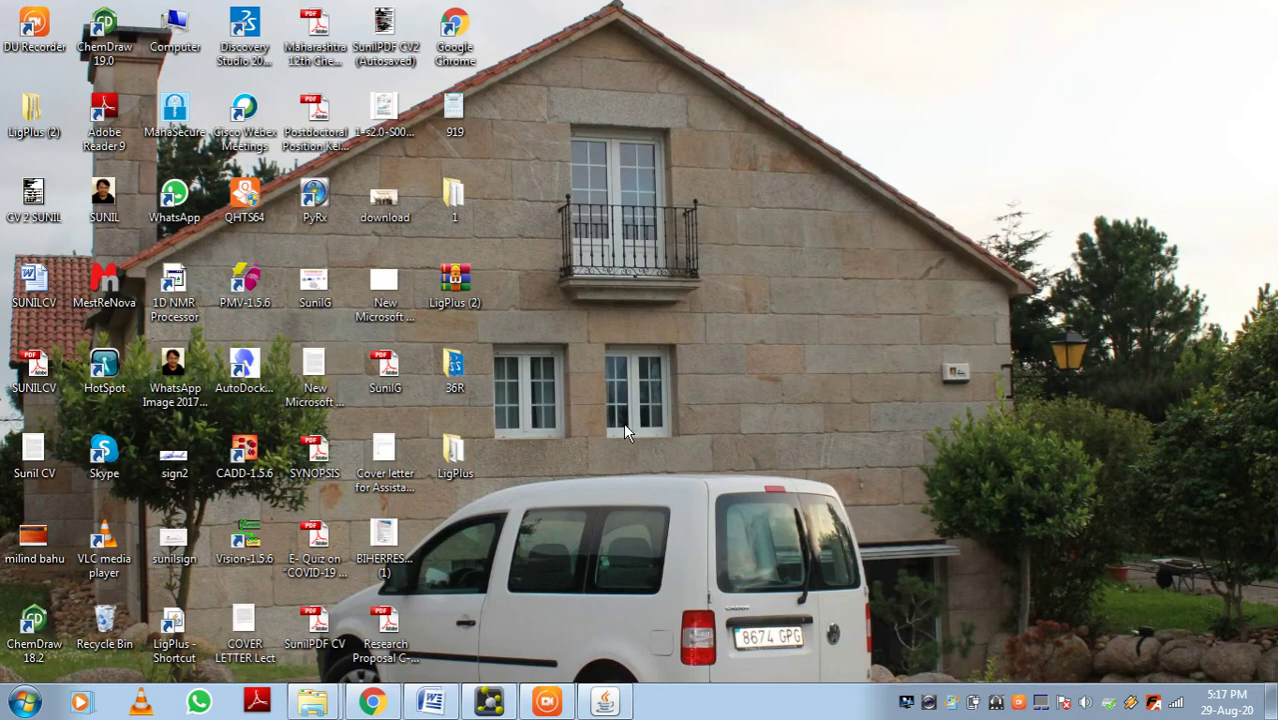
click(489, 702)
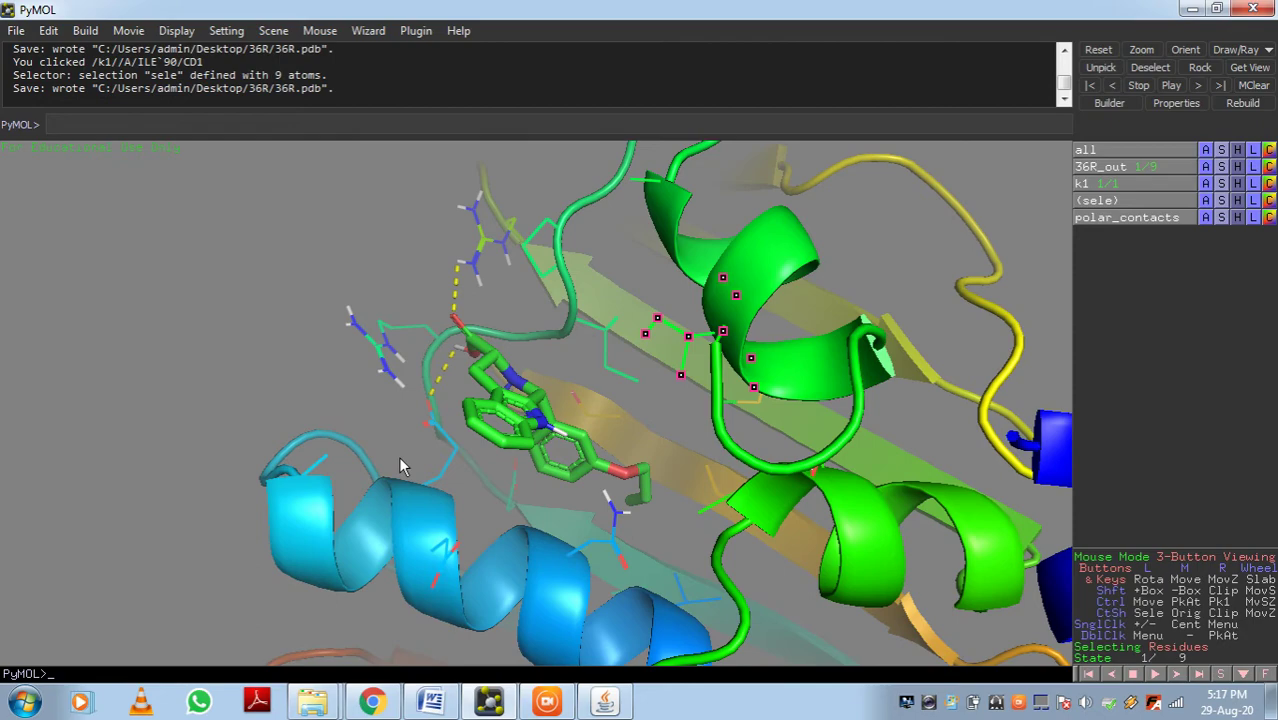
Rotate the 36R complex several times to inspect the ligand in its binding pocket
mouse_move(366, 410)
mouse_down()
mouse_move(357, 400)
mouse_move(427, 404)
mouse_up()
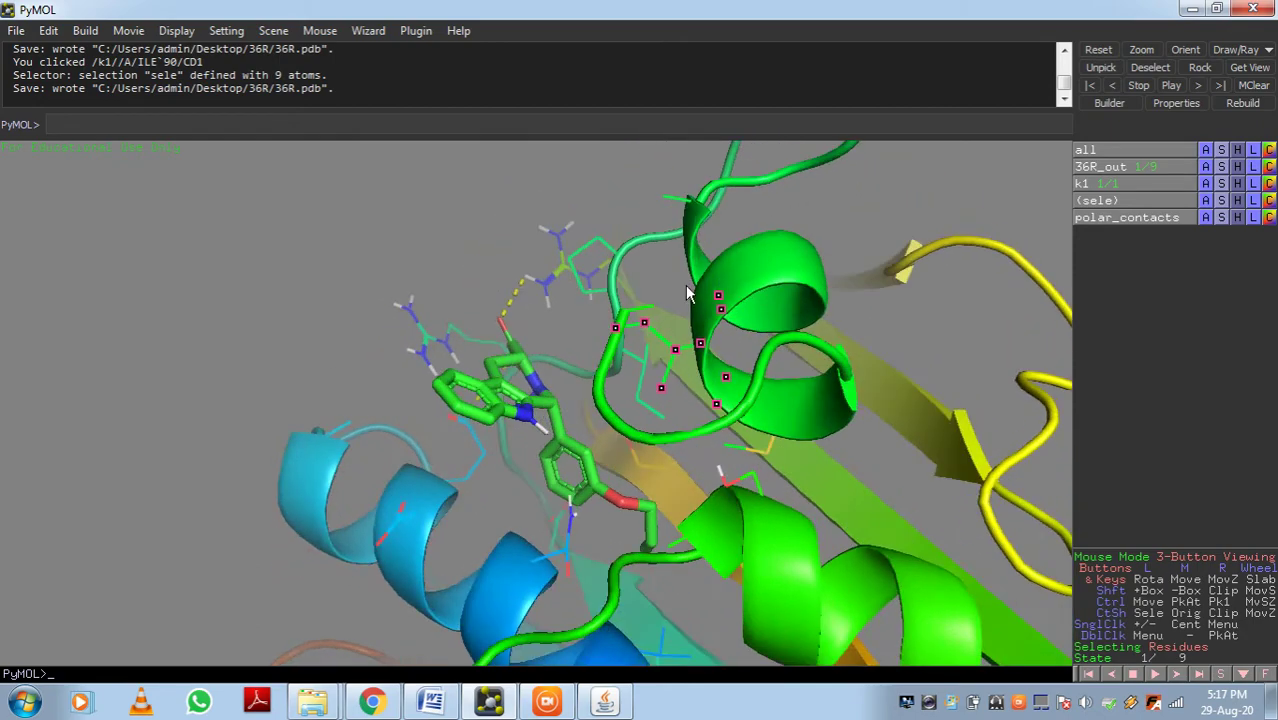
mouse_move(686, 293)
mouse_down()
mouse_move(699, 345)
mouse_move(651, 308)
mouse_up()
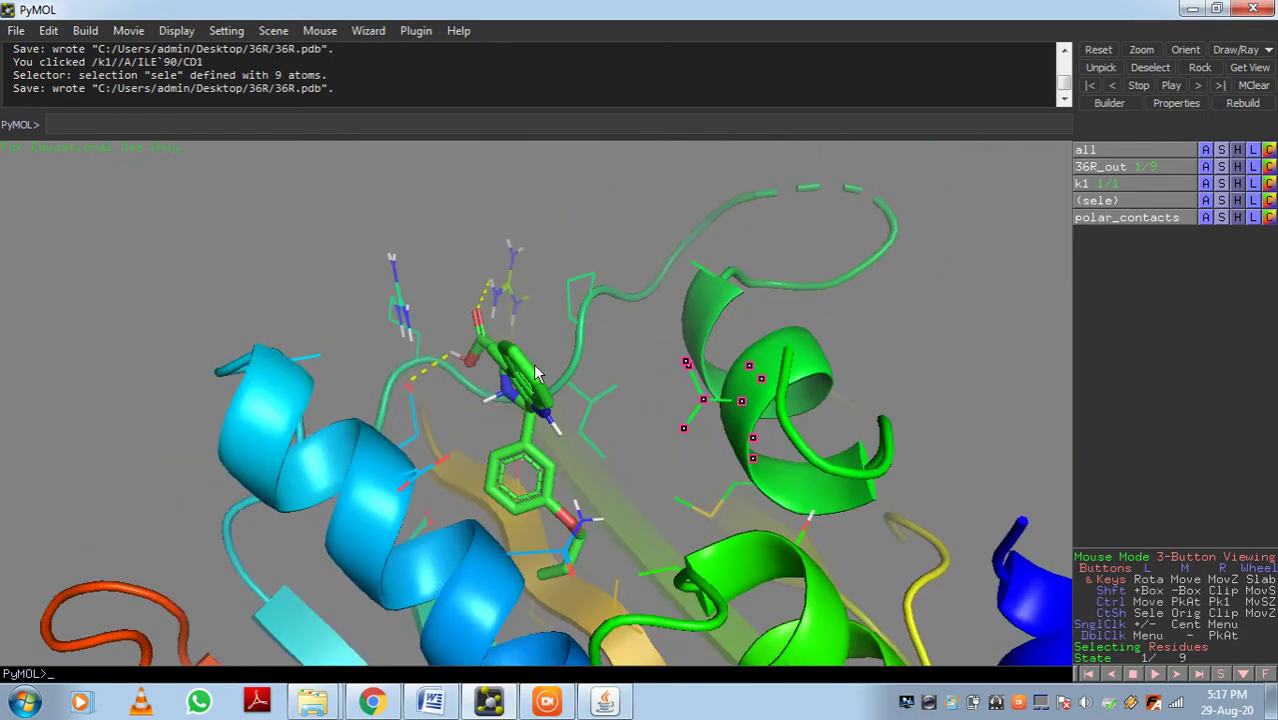
mouse_move(536, 373)
mouse_down()
mouse_move(557, 361)
mouse_move(539, 343)
mouse_move(519, 392)
mouse_up()
mouse_move(496, 449)
mouse_down()
mouse_move(481, 472)
mouse_move(865, 484)
mouse_up()
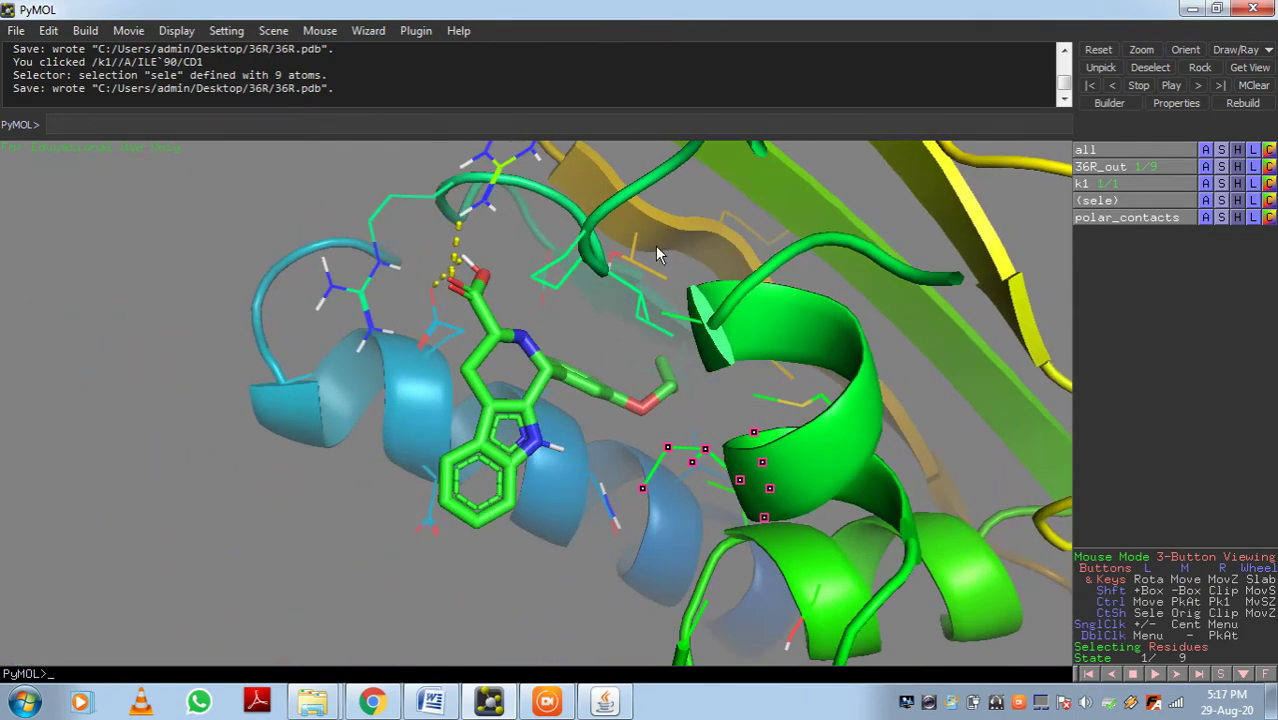
mouse_move(658, 254)
mouse_down()
mouse_move(697, 330)
mouse_move(712, 309)
mouse_up()
mouse_move(677, 473)
mouse_down()
mouse_move(707, 408)
mouse_move(693, 365)
mouse_move(747, 365)
mouse_up()
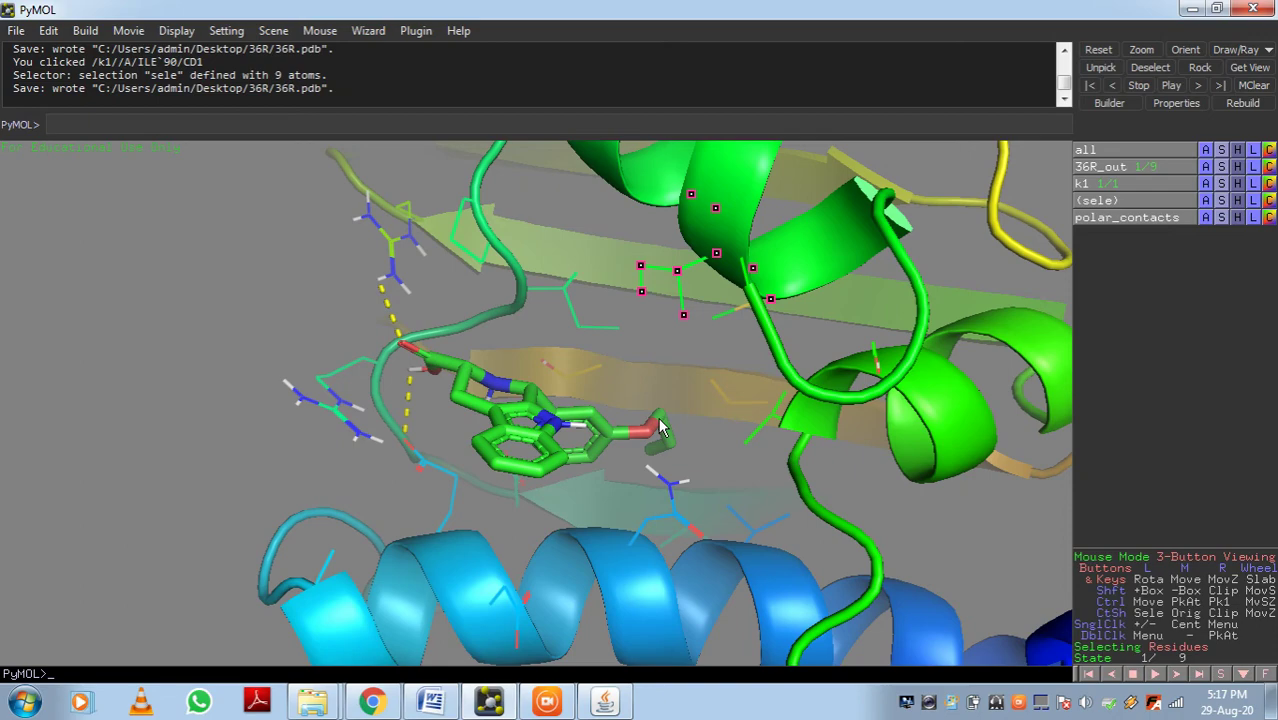
mouse_move(555, 400)
mouse_down()
mouse_move(563, 335)
mouse_move(576, 344)
mouse_move(588, 446)
mouse_move(631, 433)
mouse_move(616, 404)
mouse_up()
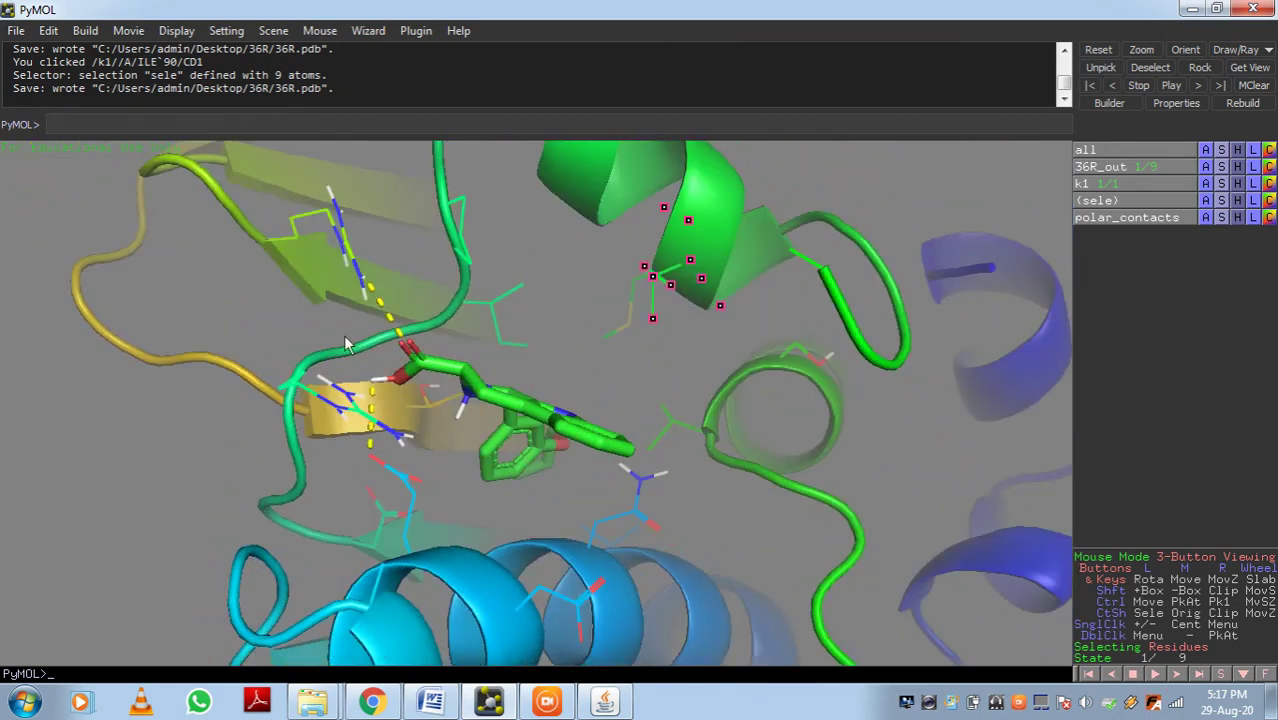
click(16, 30)
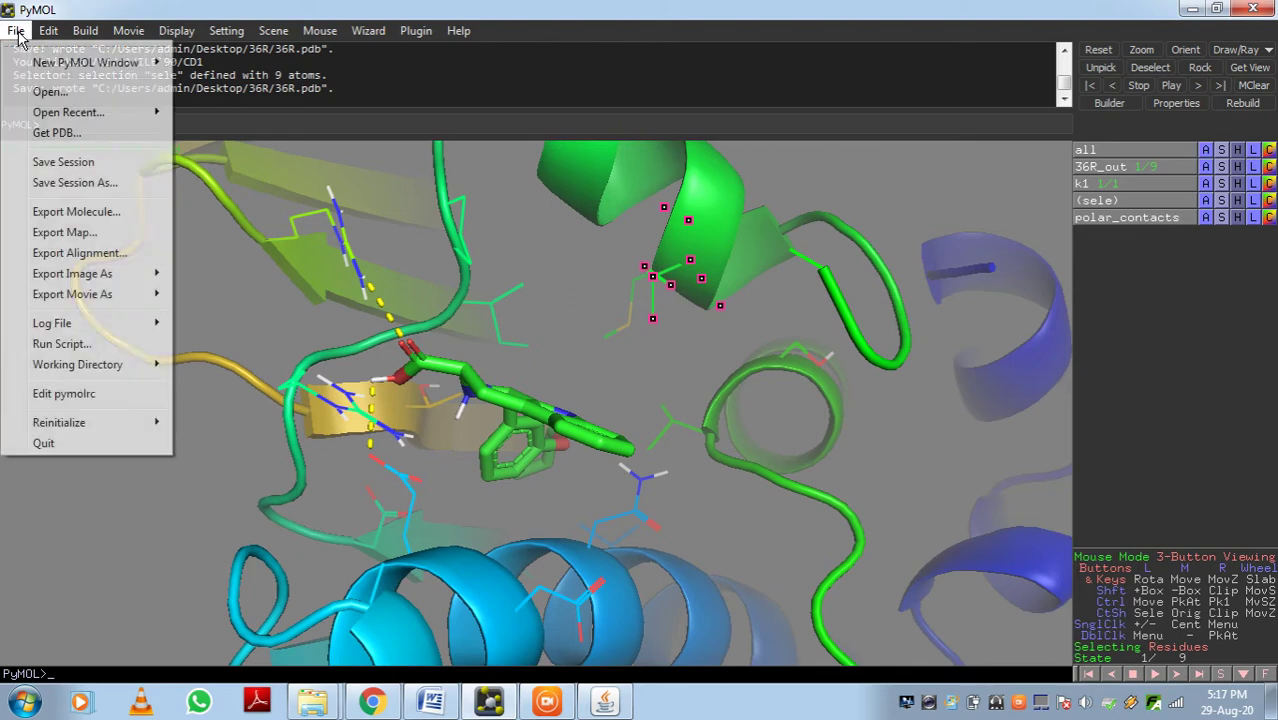
Export the molecule as PDB to Desktop\36R\36R.pdb, overwriting the old file, and clear the selection
click(88, 212)
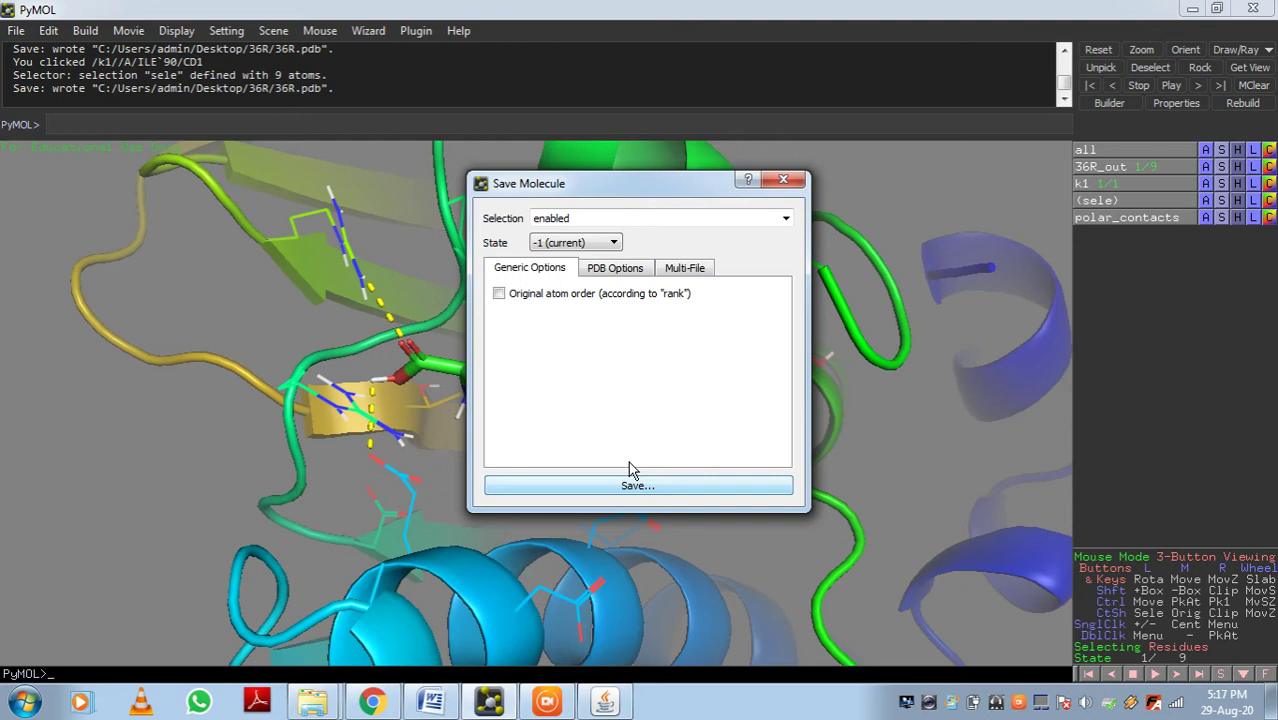
click(634, 487)
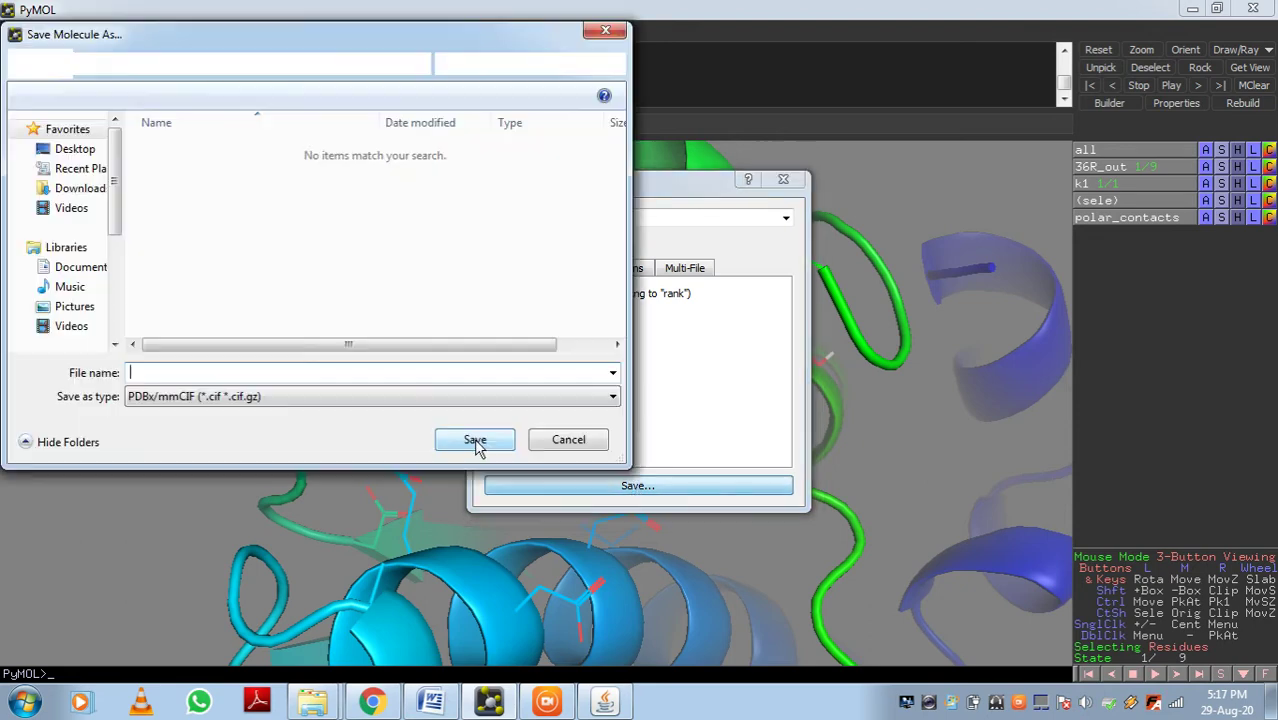
click(72, 150)
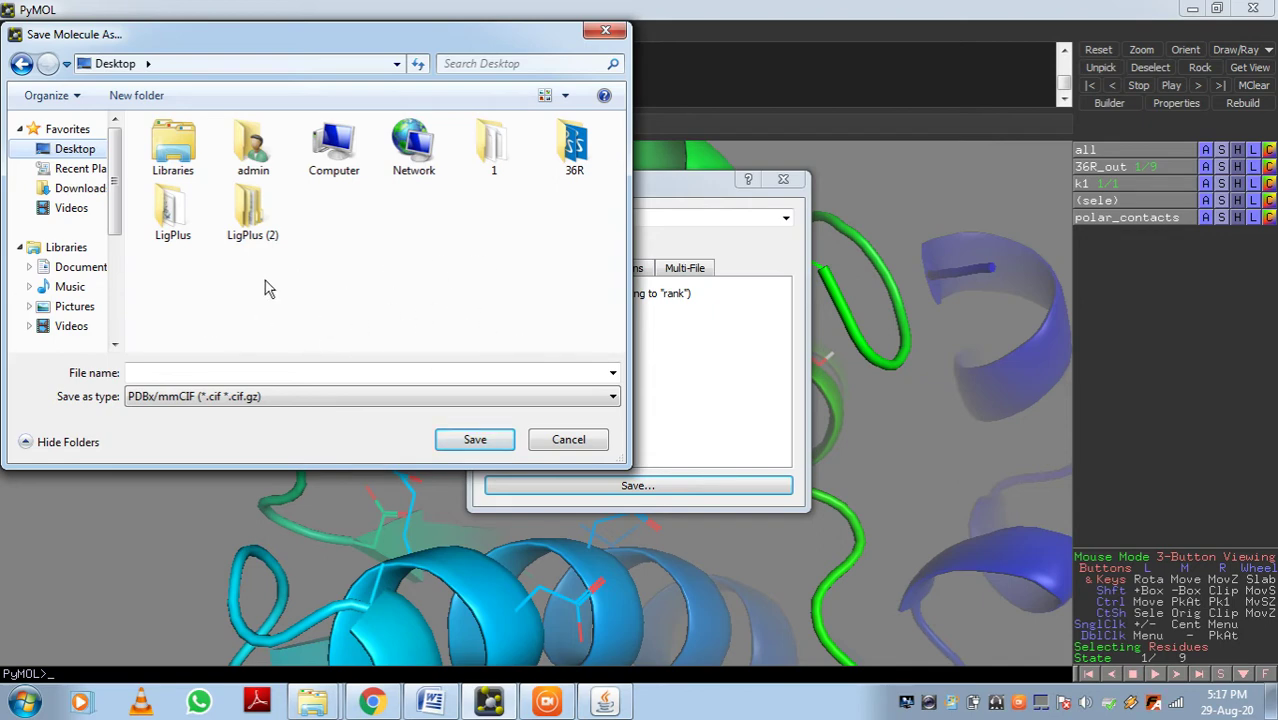
double_click(574, 148)
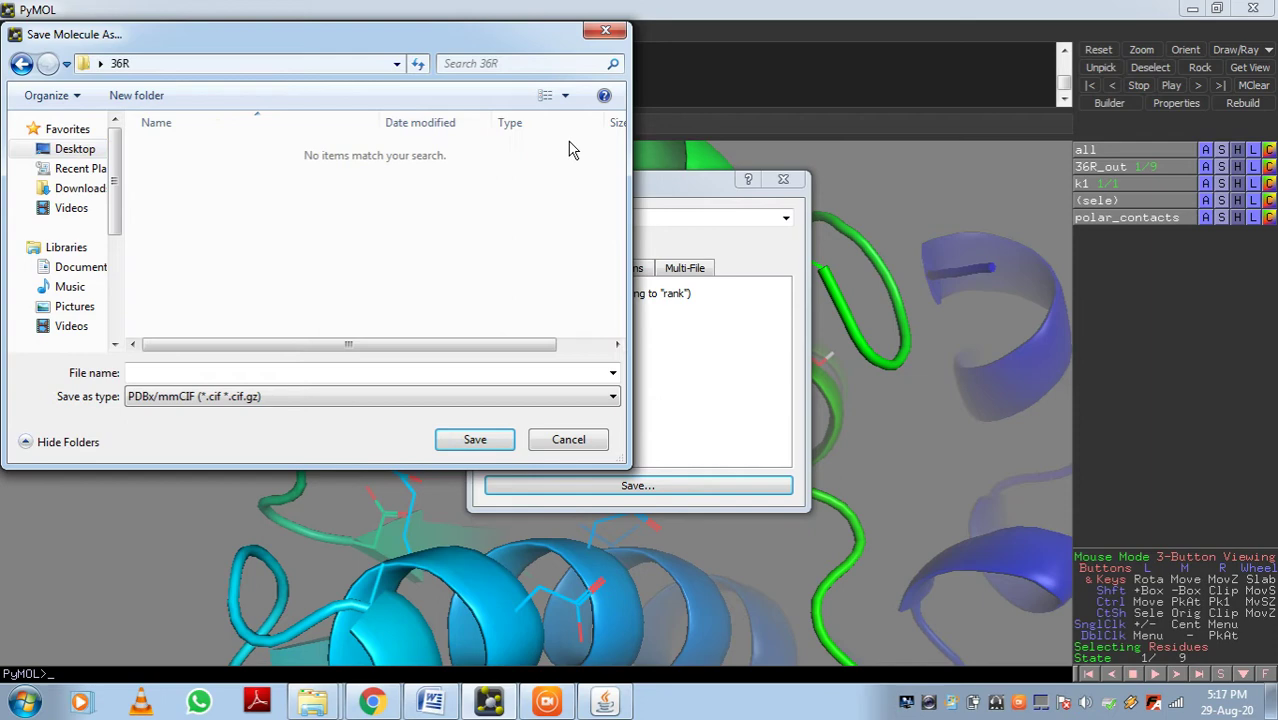
click(168, 397)
click(199, 437)
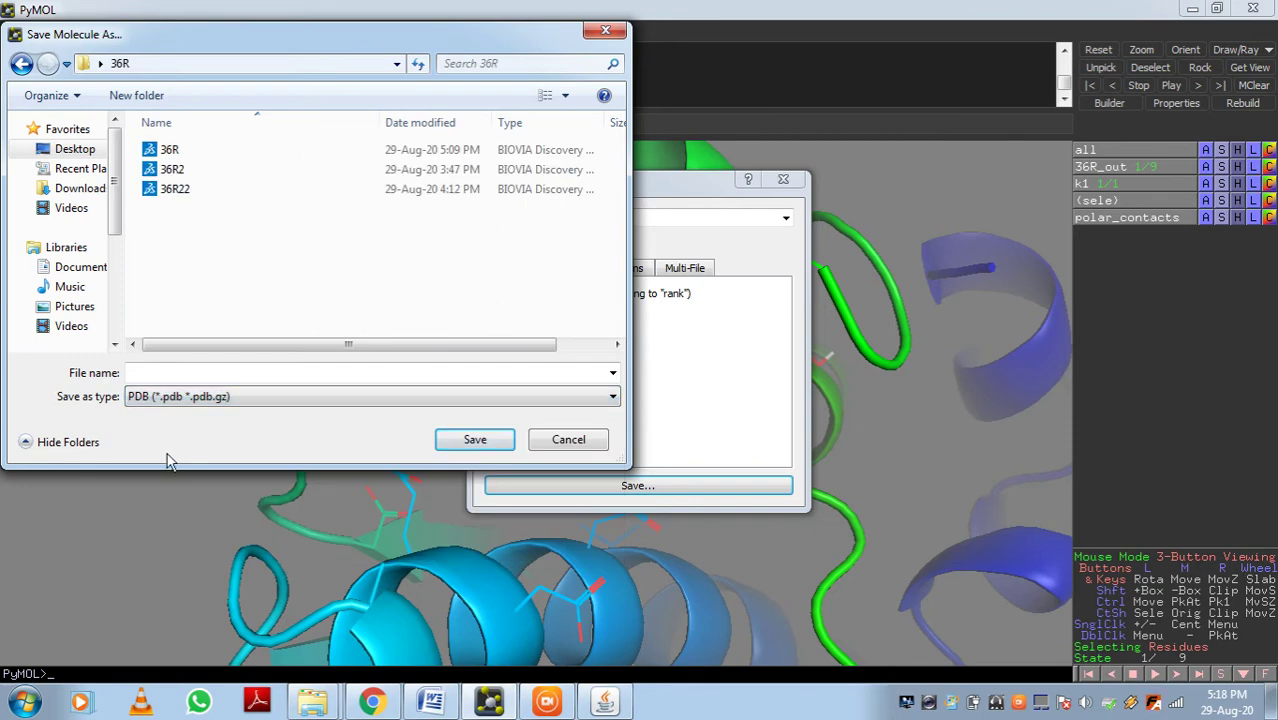
click(187, 157)
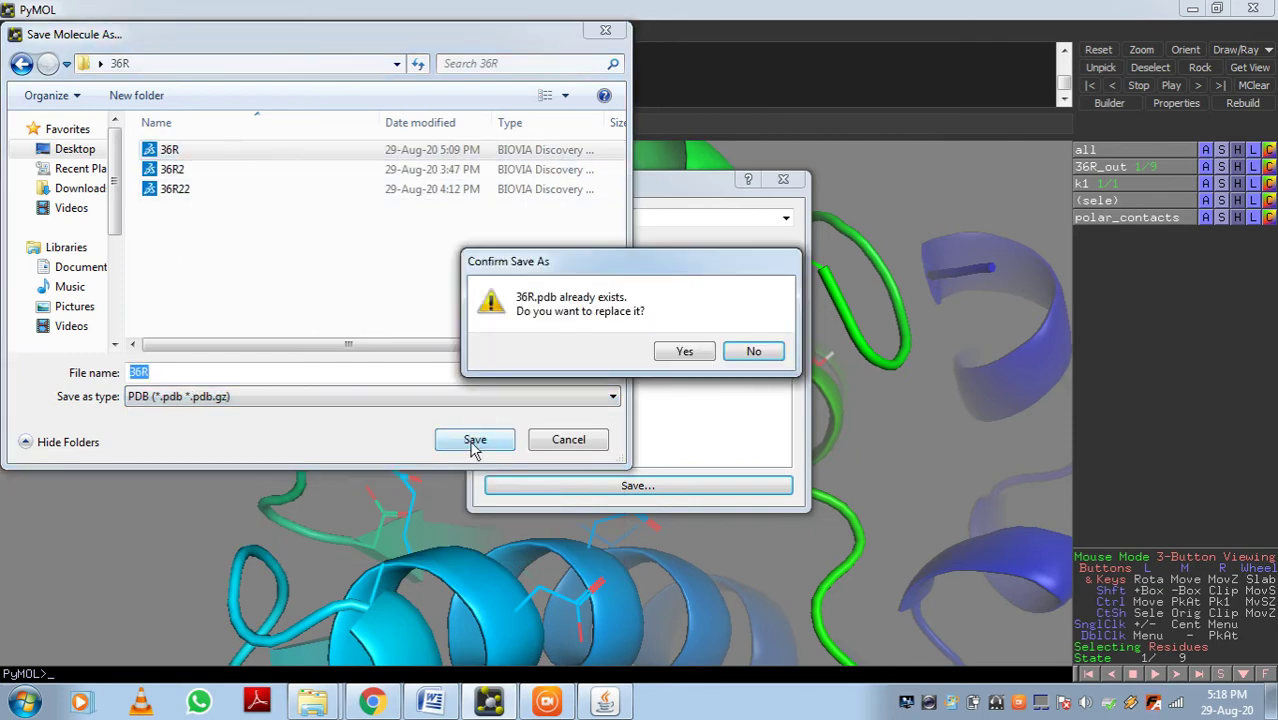
click(676, 357)
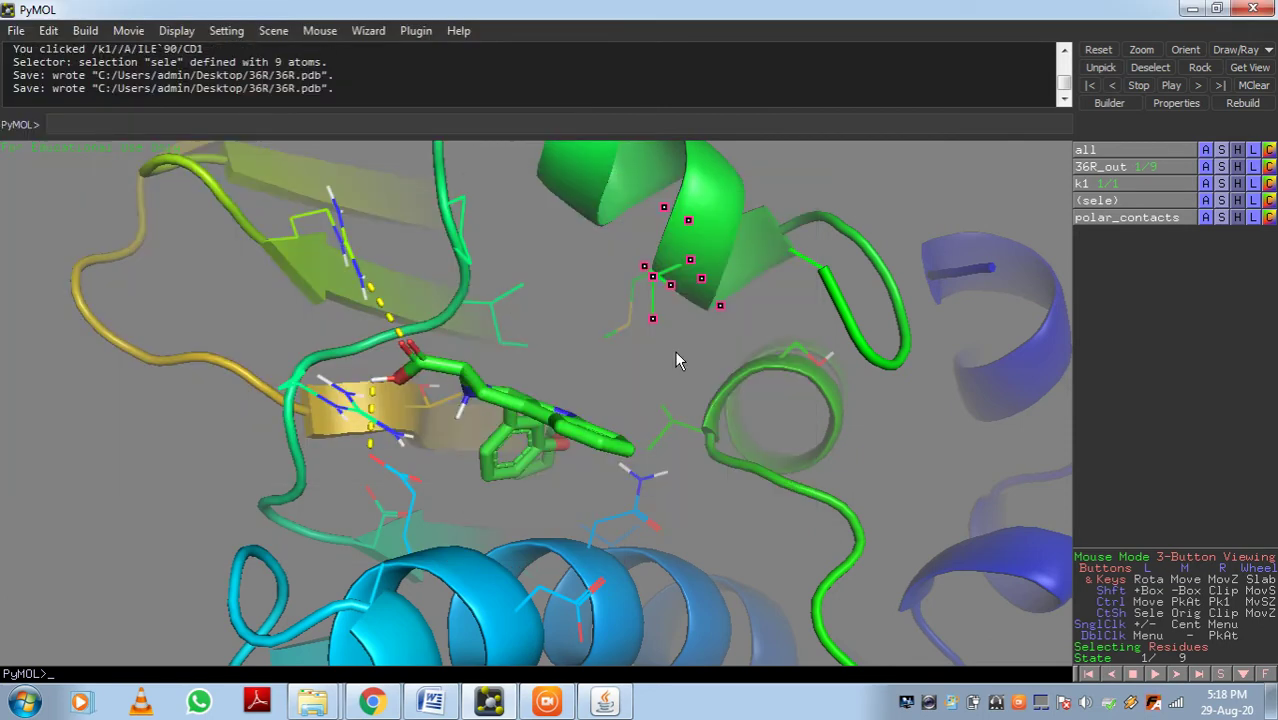
click(677, 353)
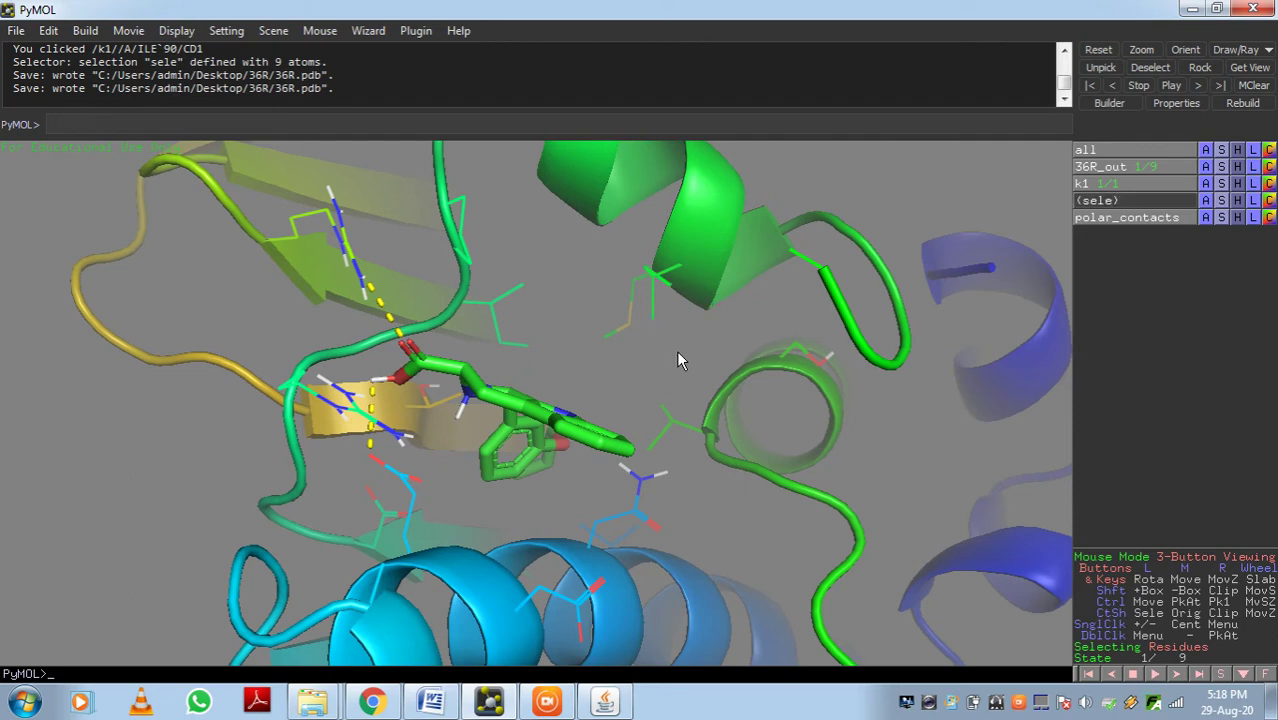
Minimise PyMOL and launch LigPlot+ v.2.2 from the LigPlus (2)\LigPlus folder
click(1194, 9)
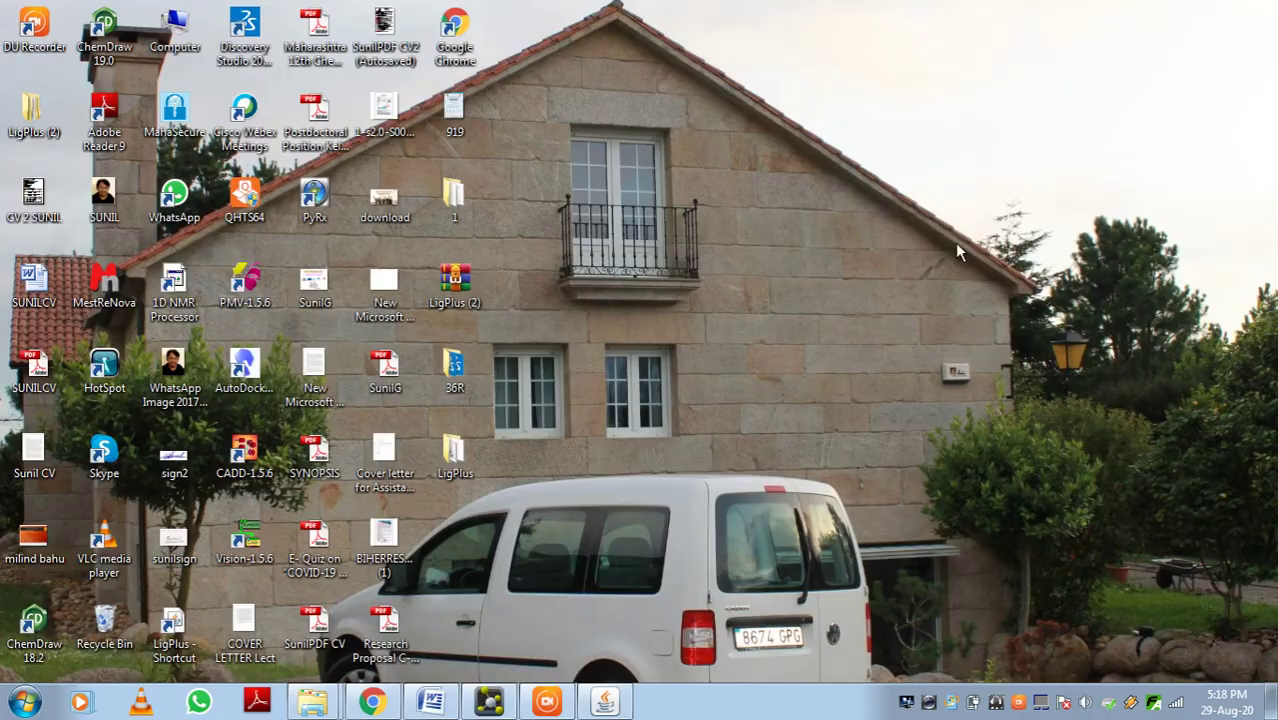
double_click(33, 118)
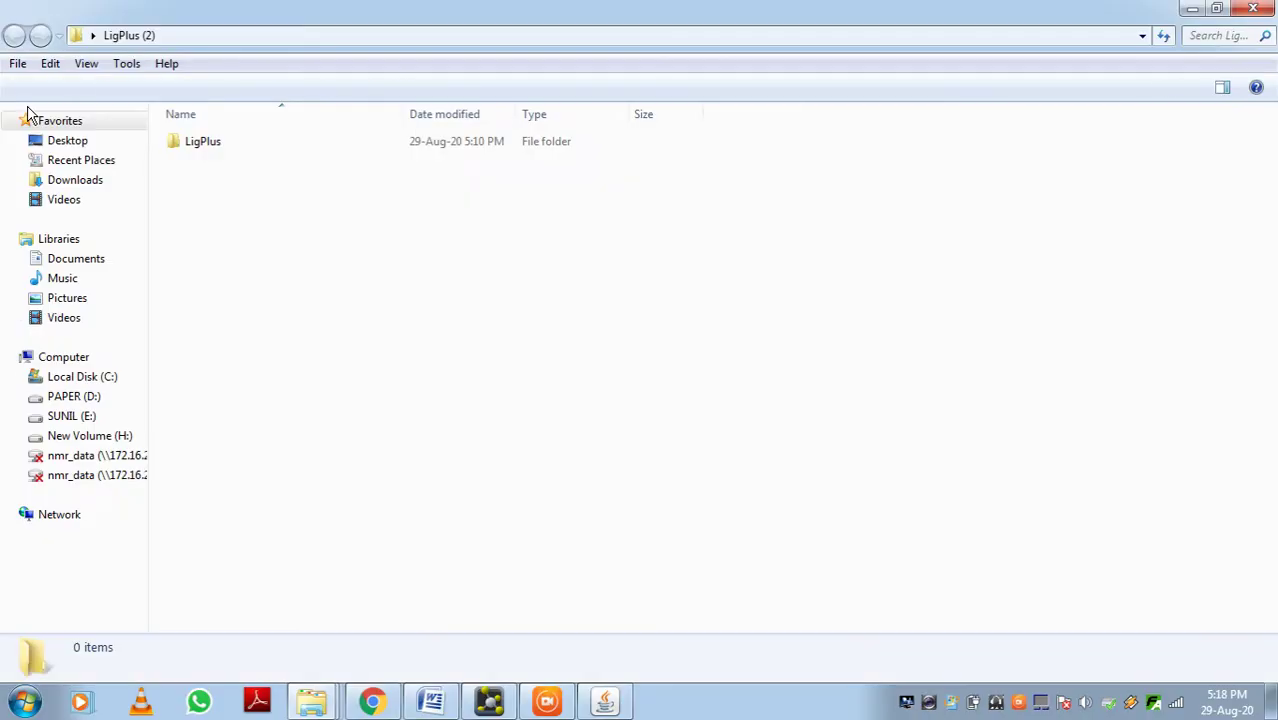
double_click(196, 146)
double_click(201, 221)
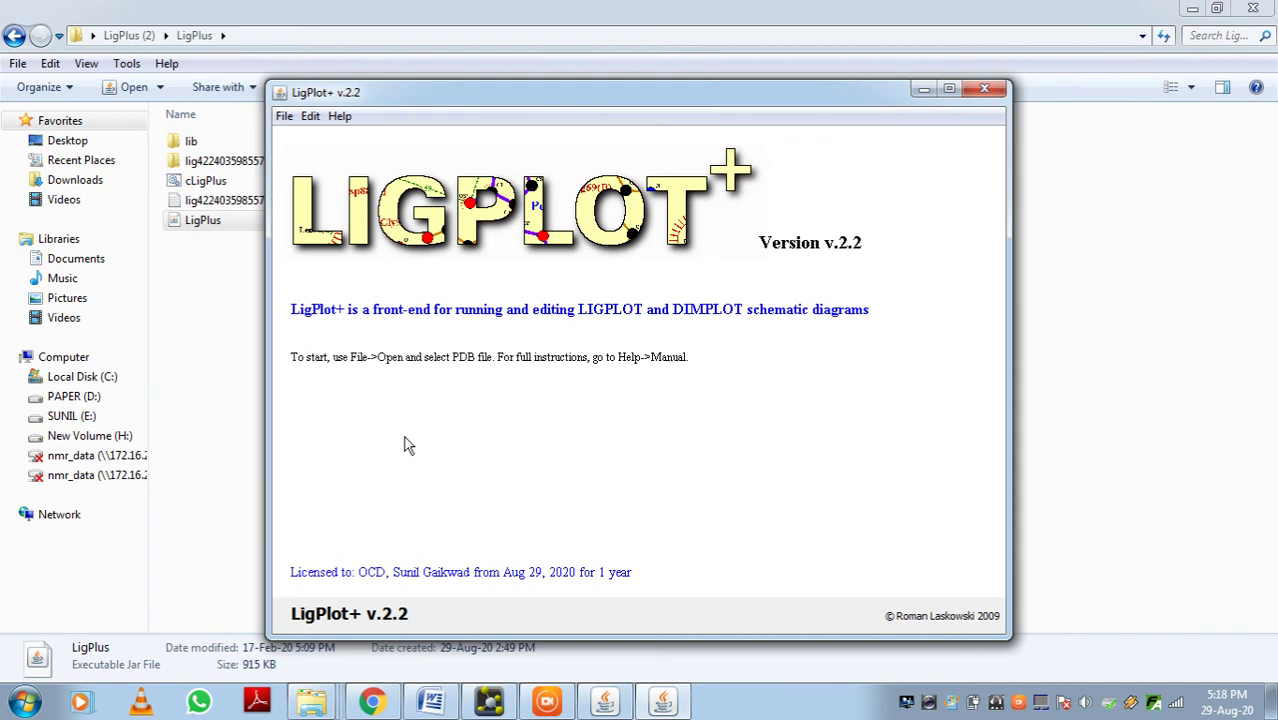
Open 36R.pdb from Desktop\36R as a PDB file and select the UNK ligand
click(284, 116)
click(310, 116)
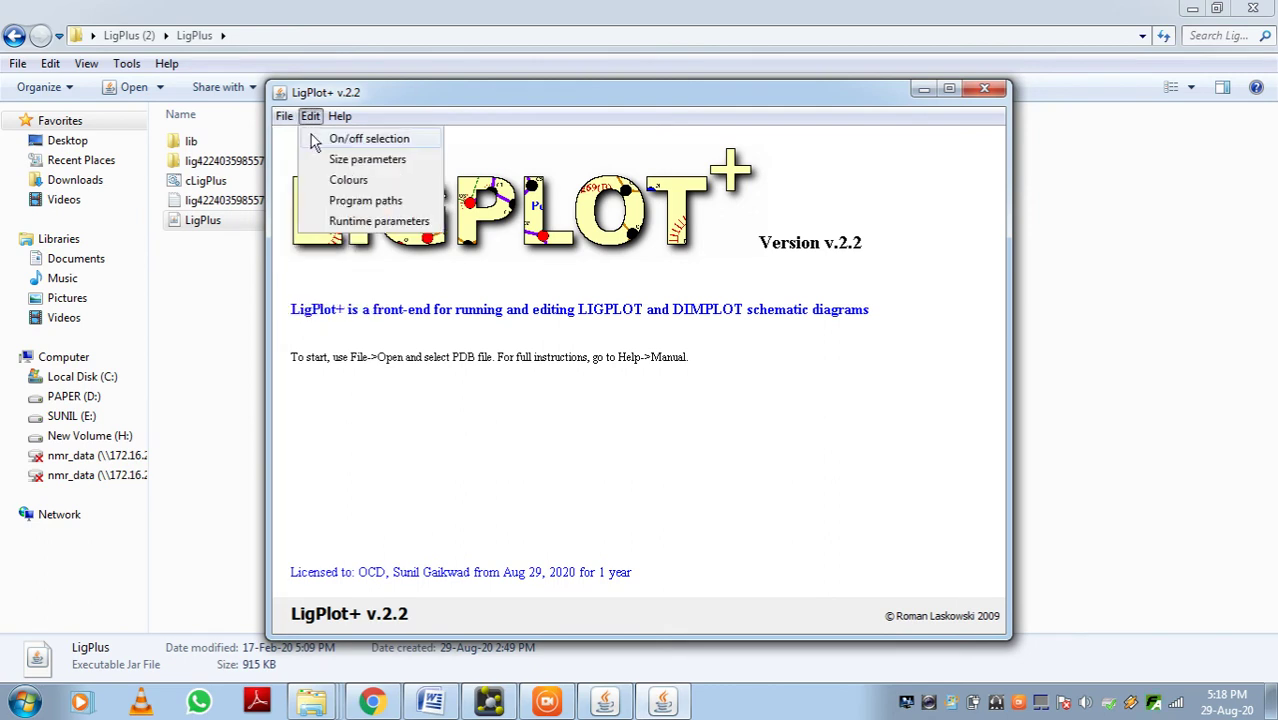
mouse_move(285, 116)
mouse_move(313, 143)
click(427, 140)
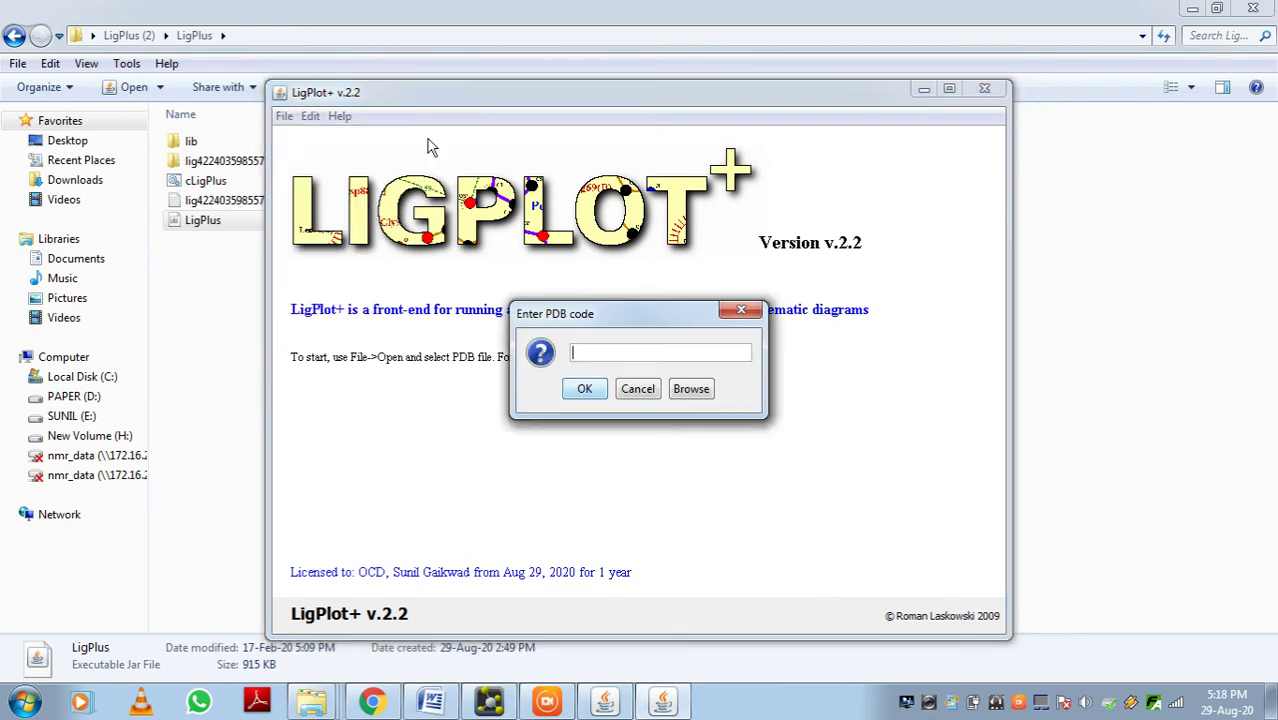
click(703, 392)
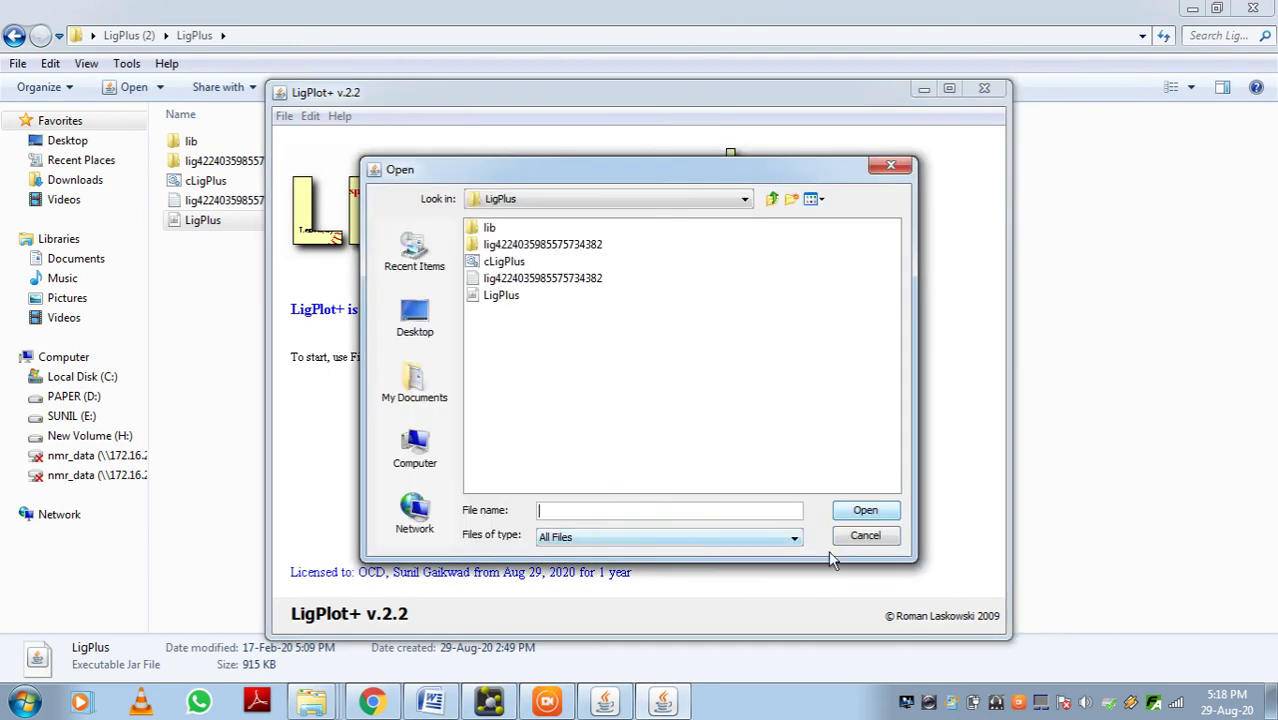
click(416, 316)
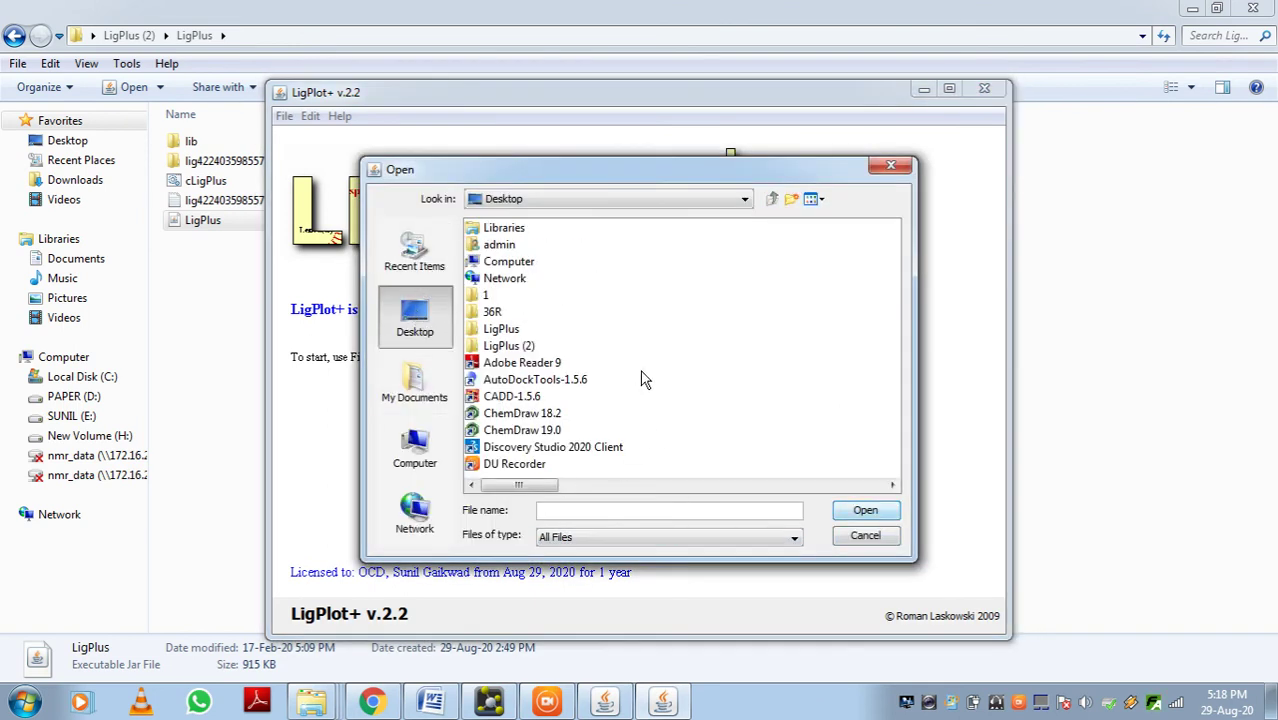
double_click(474, 316)
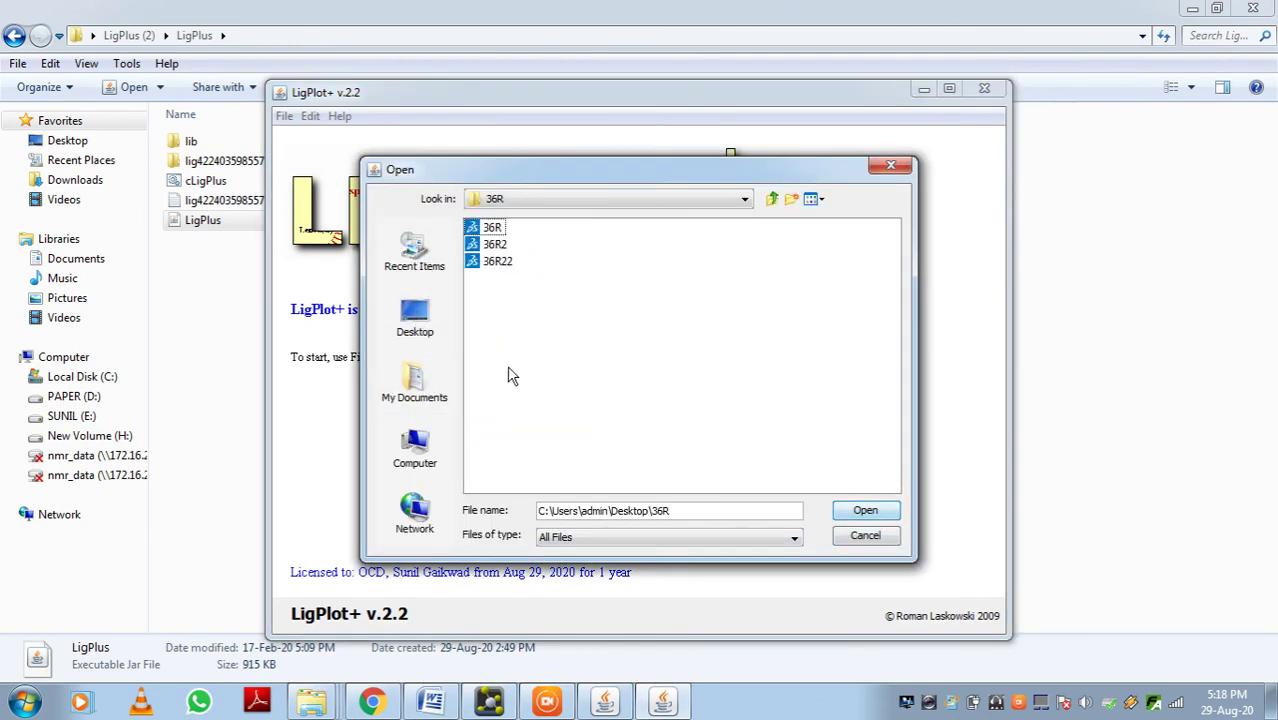
click(478, 228)
click(862, 513)
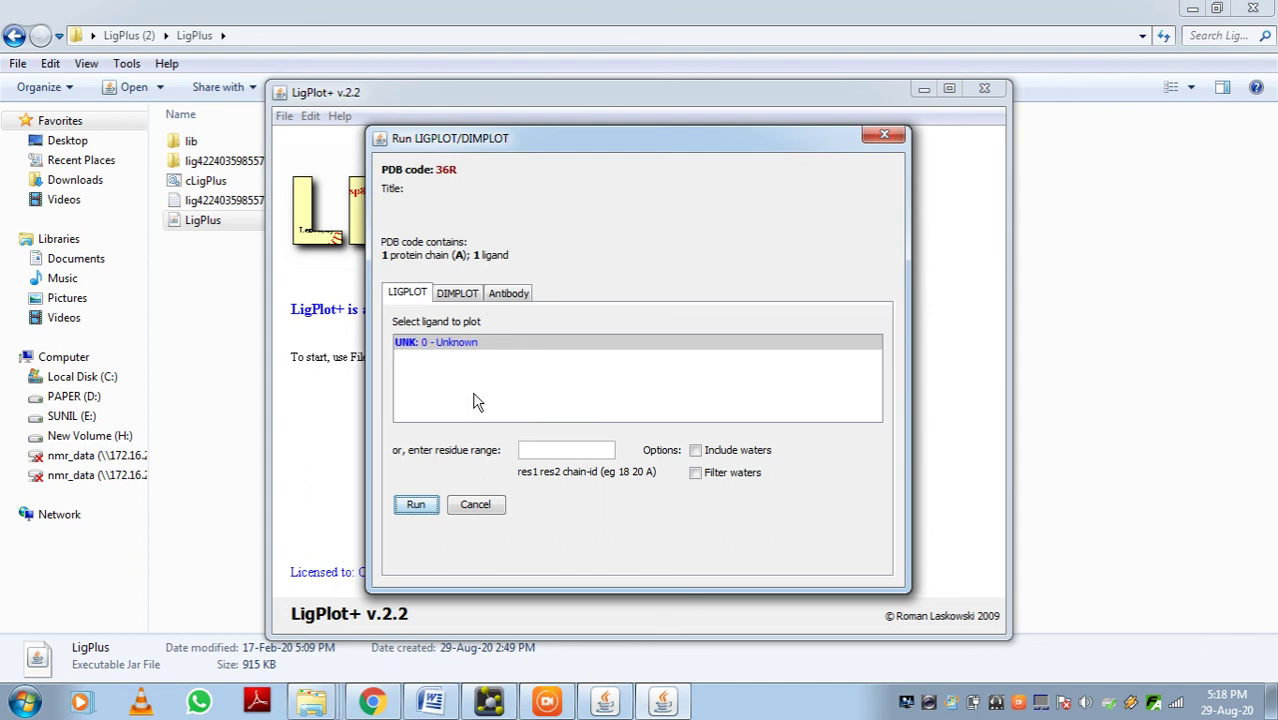
click(409, 350)
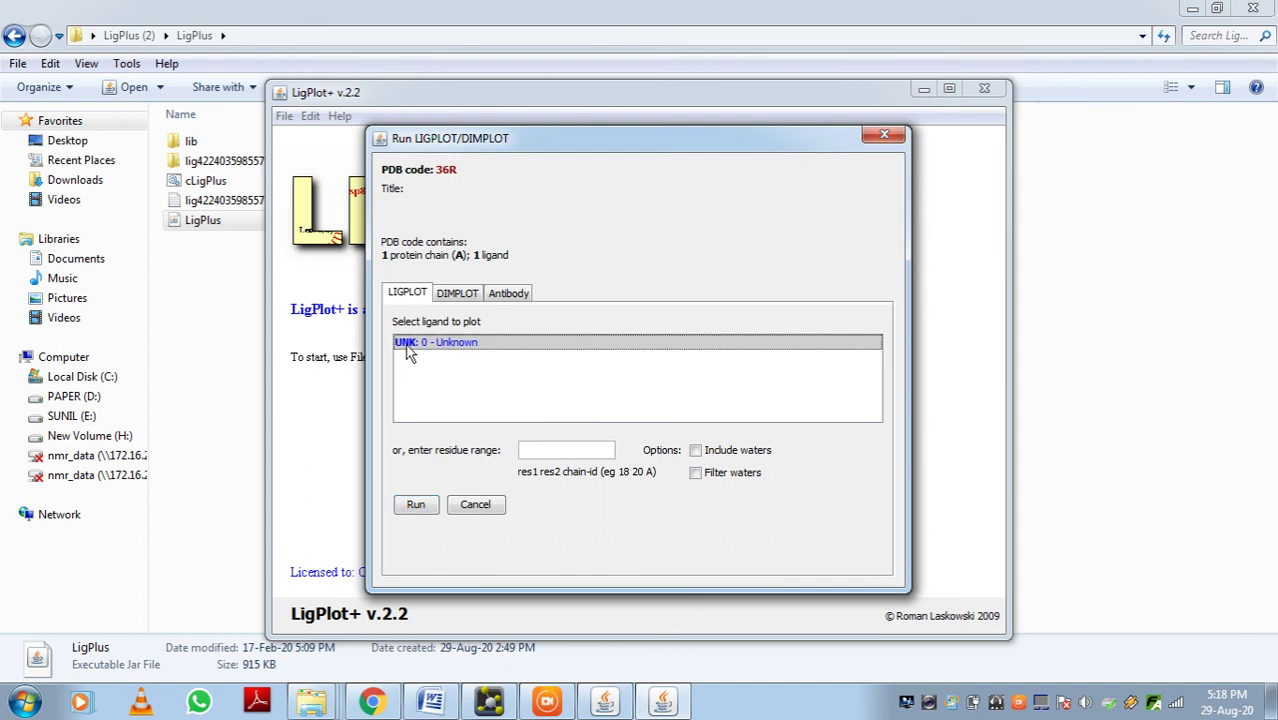
Run LIGPLOT on the UNK ligand and maximise the LigPlot+ window
click(414, 502)
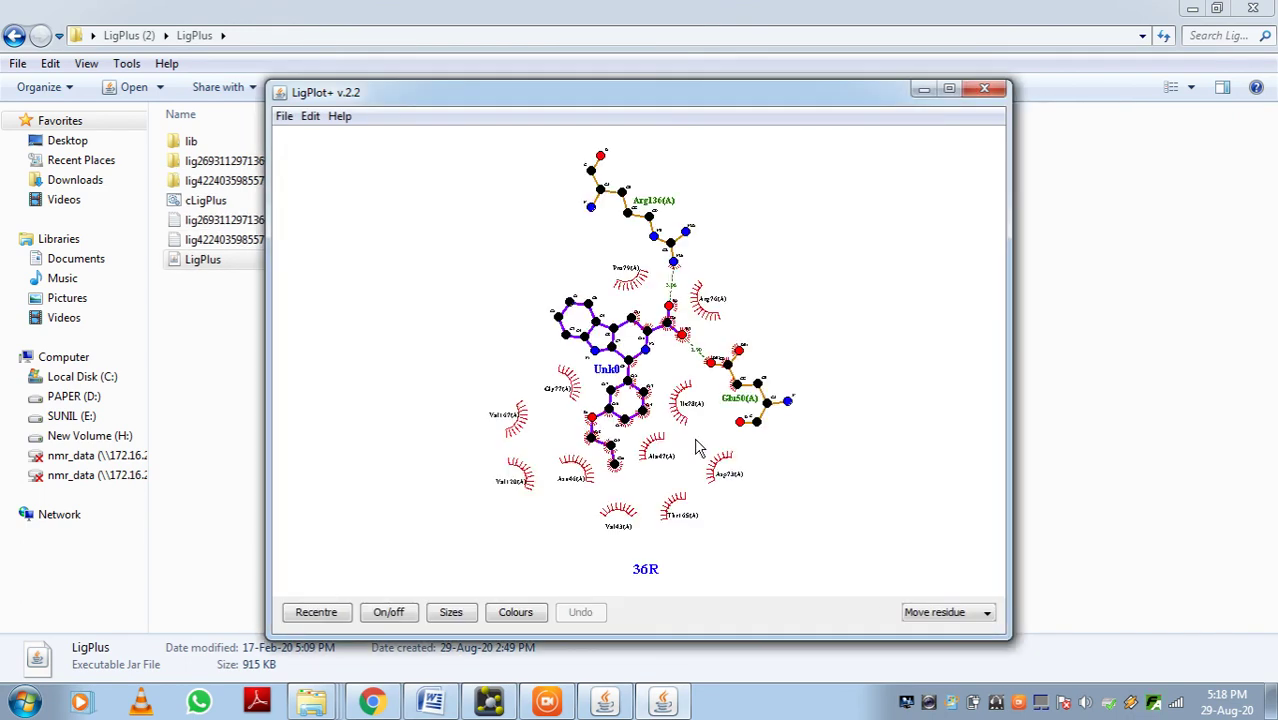
click(948, 90)
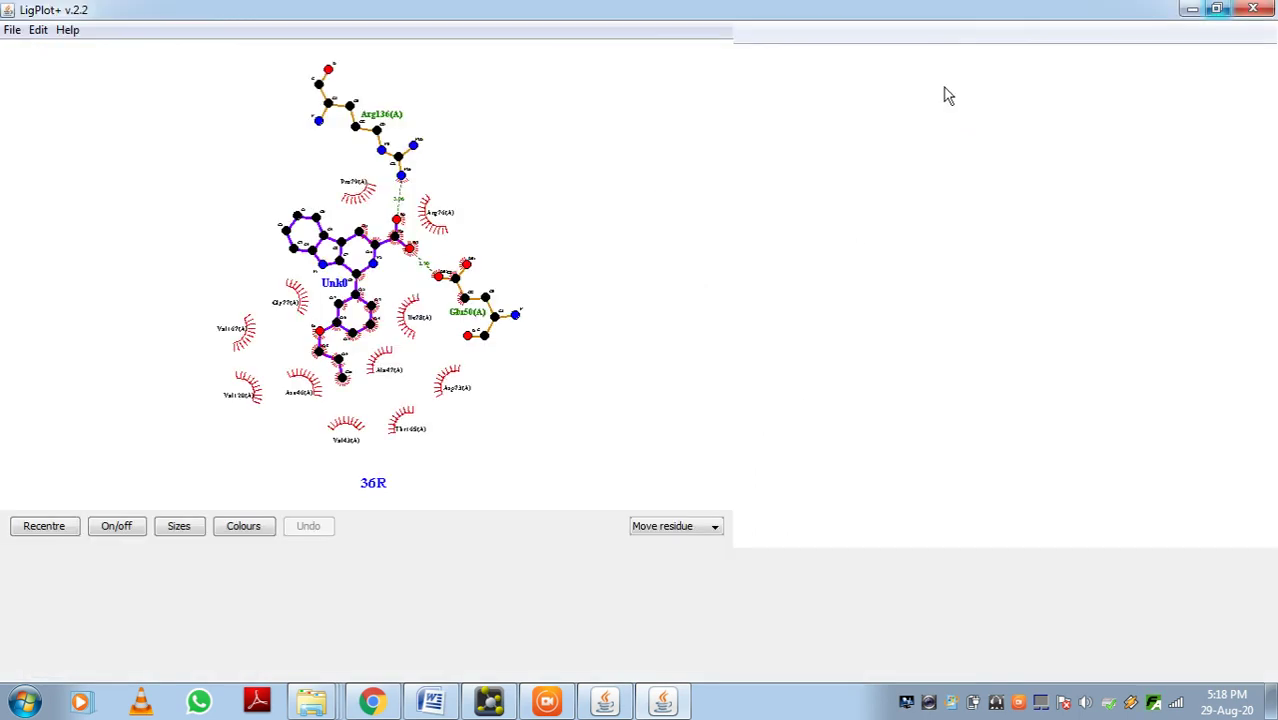